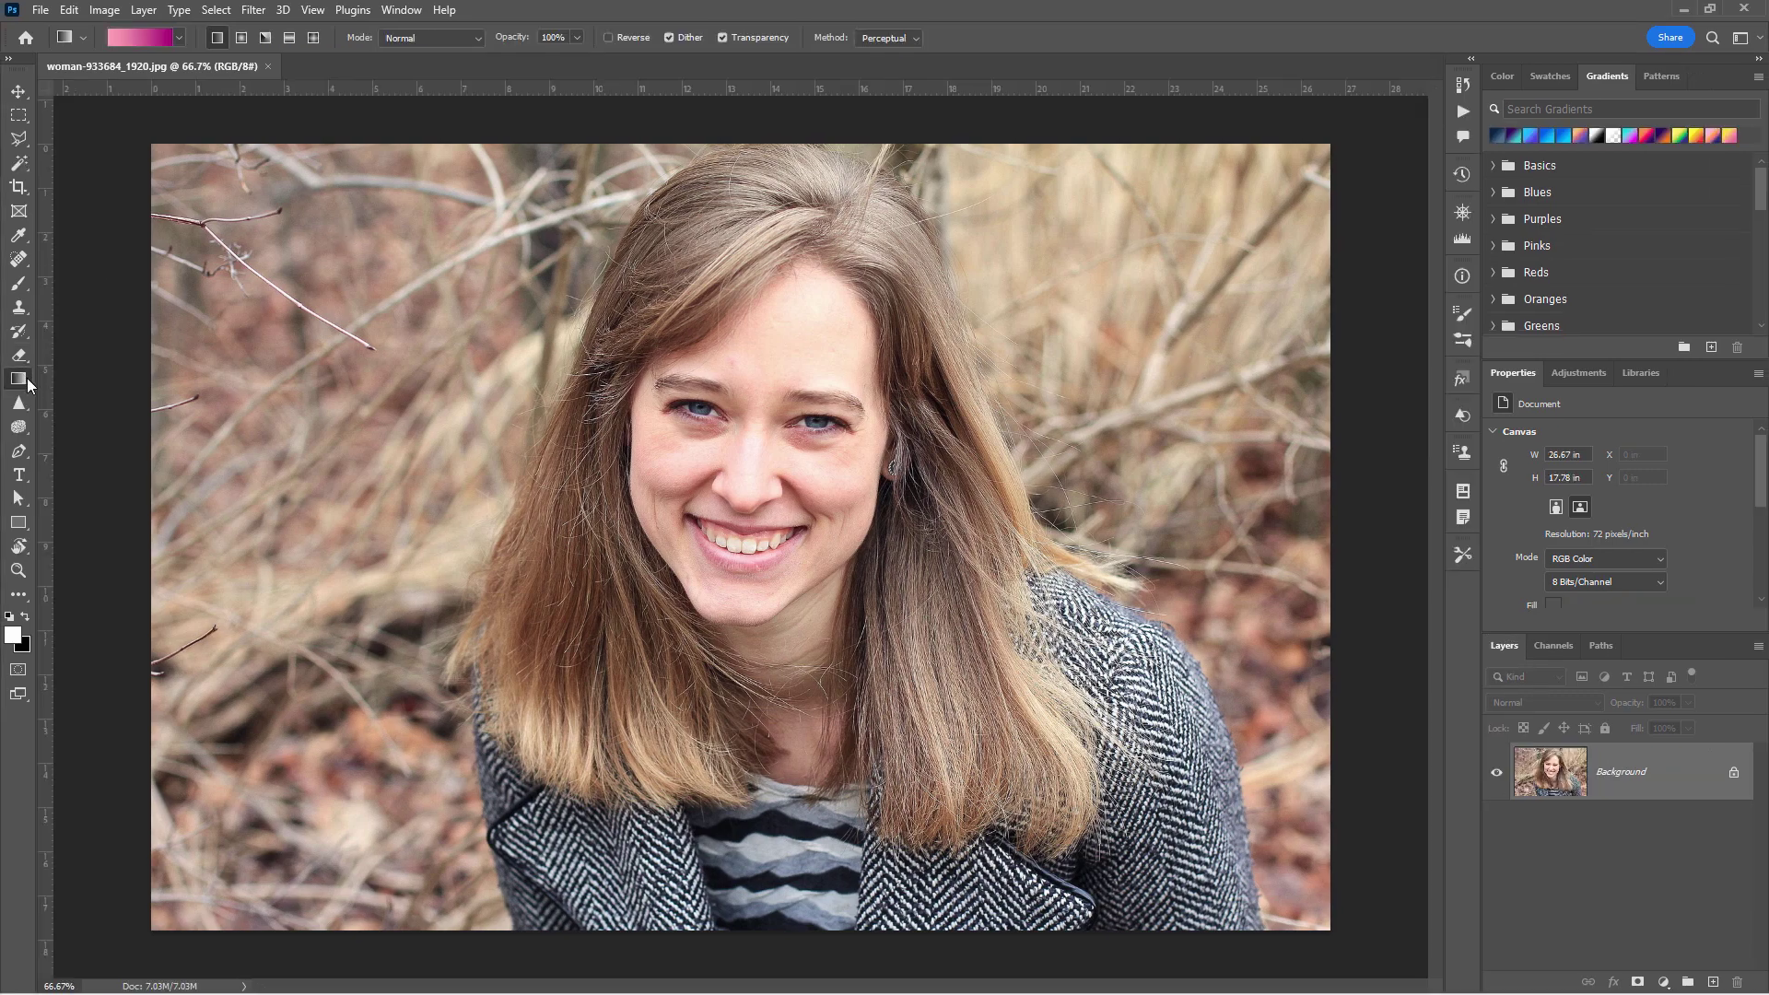
# Fill the photo's Background layer with the pink-to-magenta linear gradient, redrawing it several times in different directions
pyautogui.moveTo(457, 291); pyautogui.dragTo(1168, 811)
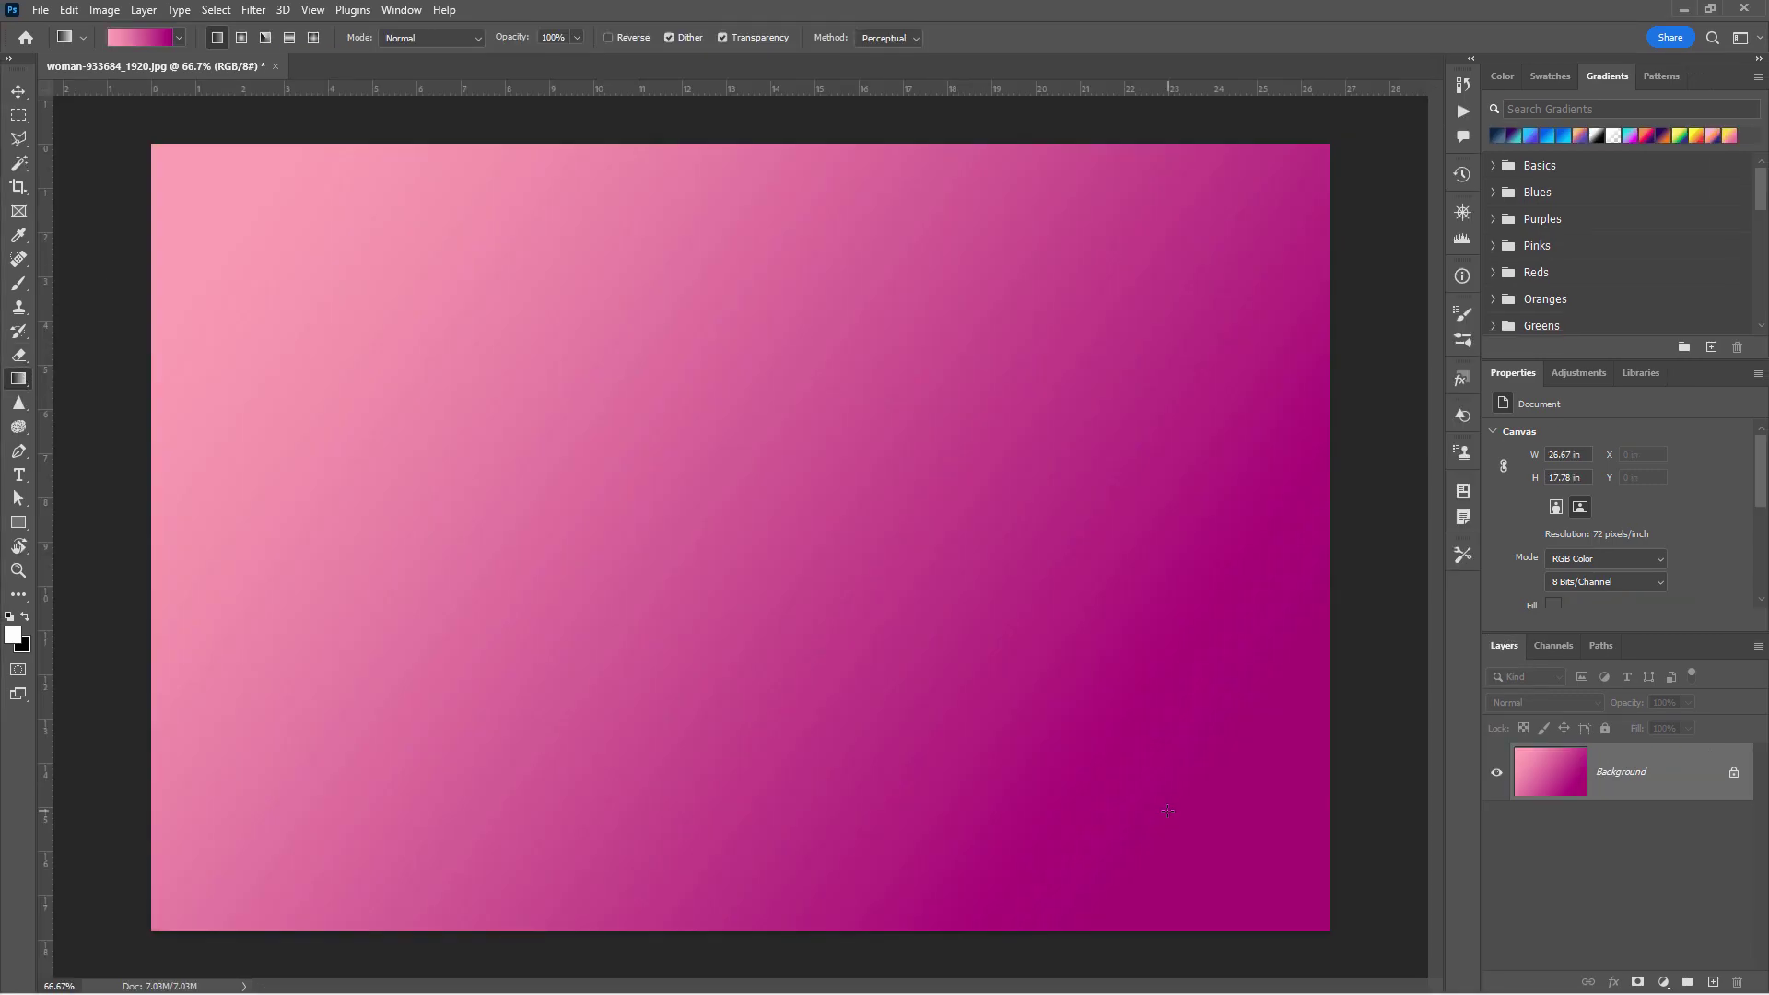
pyautogui.moveTo(517, 259); pyautogui.dragTo(564, 751)
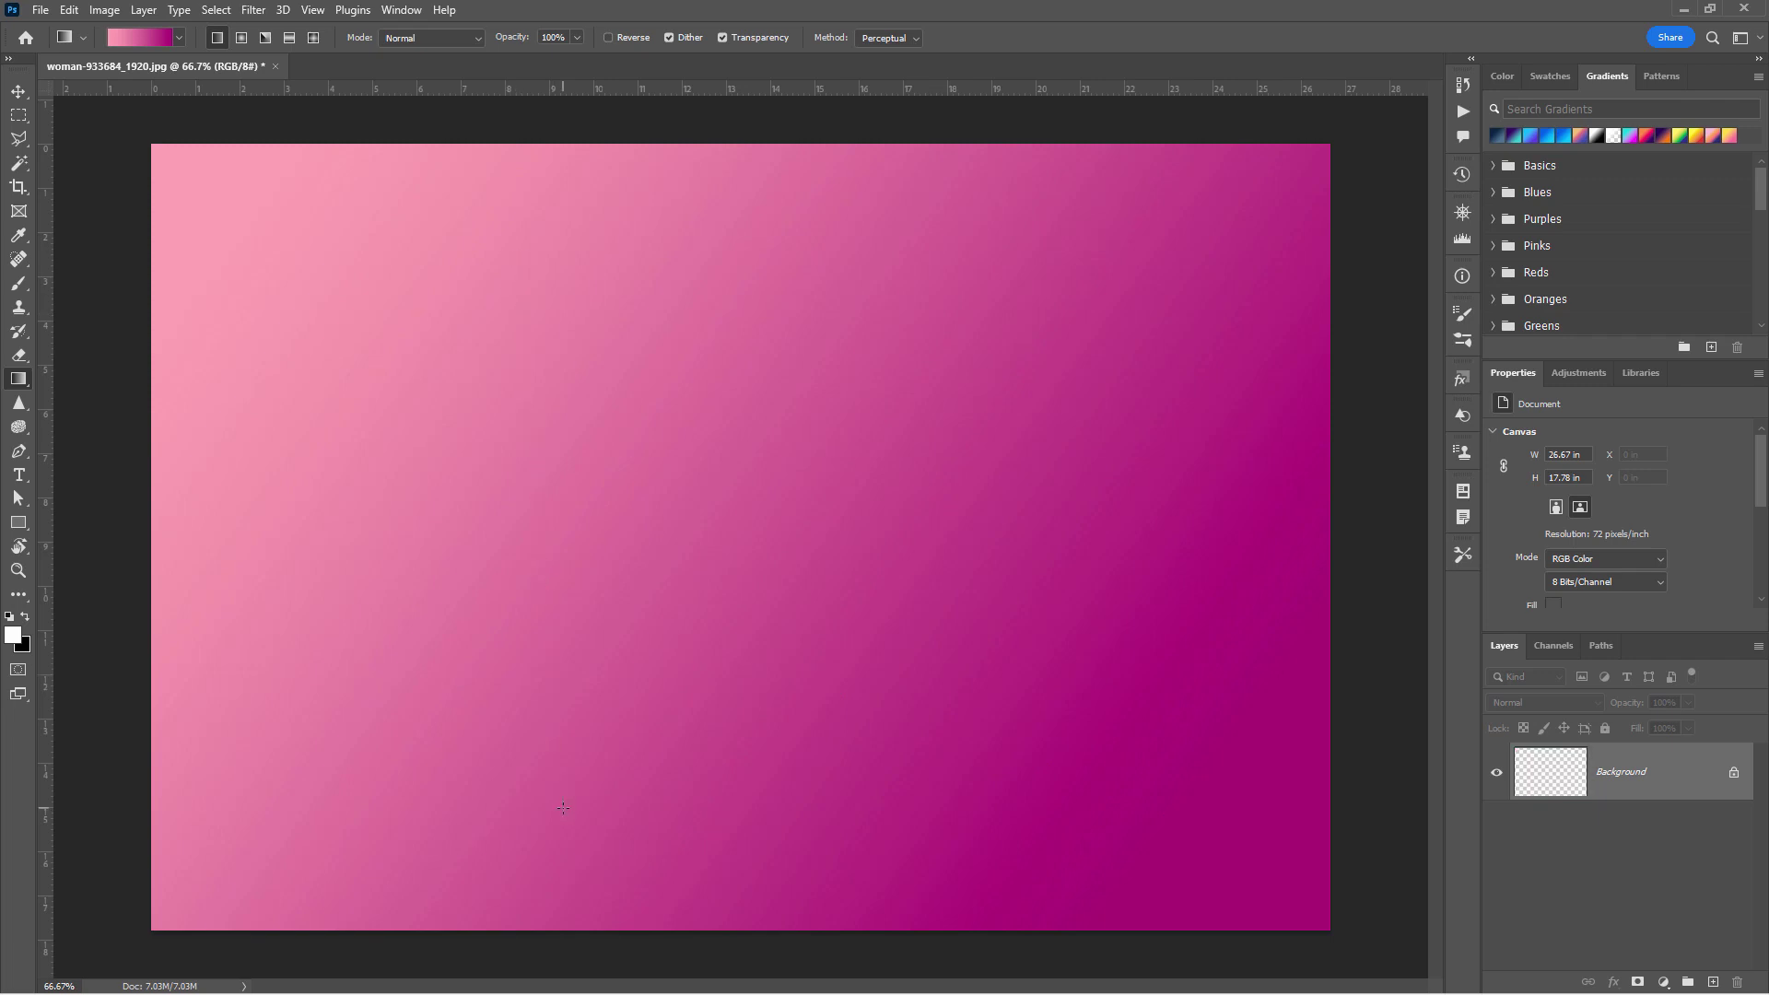
pyautogui.moveTo(941, 359); pyautogui.dragTo(385, 761)
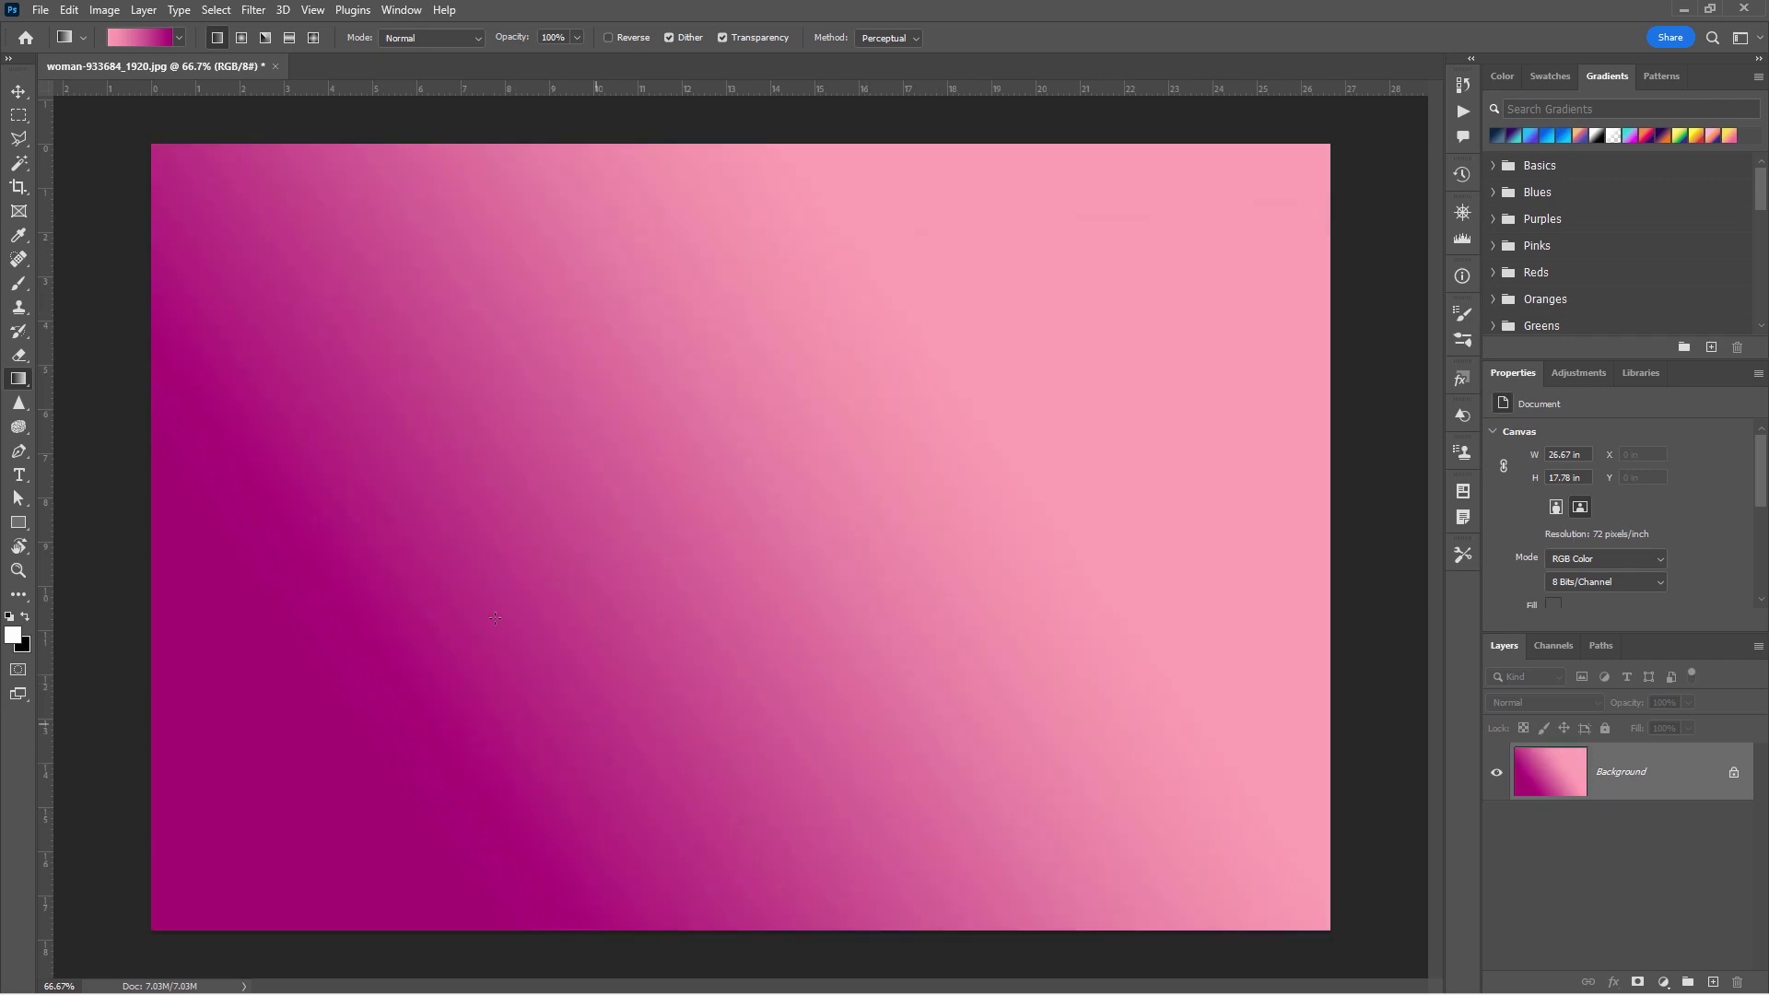
pyautogui.moveTo(307, 549); pyautogui.dragTo(1114, 356)
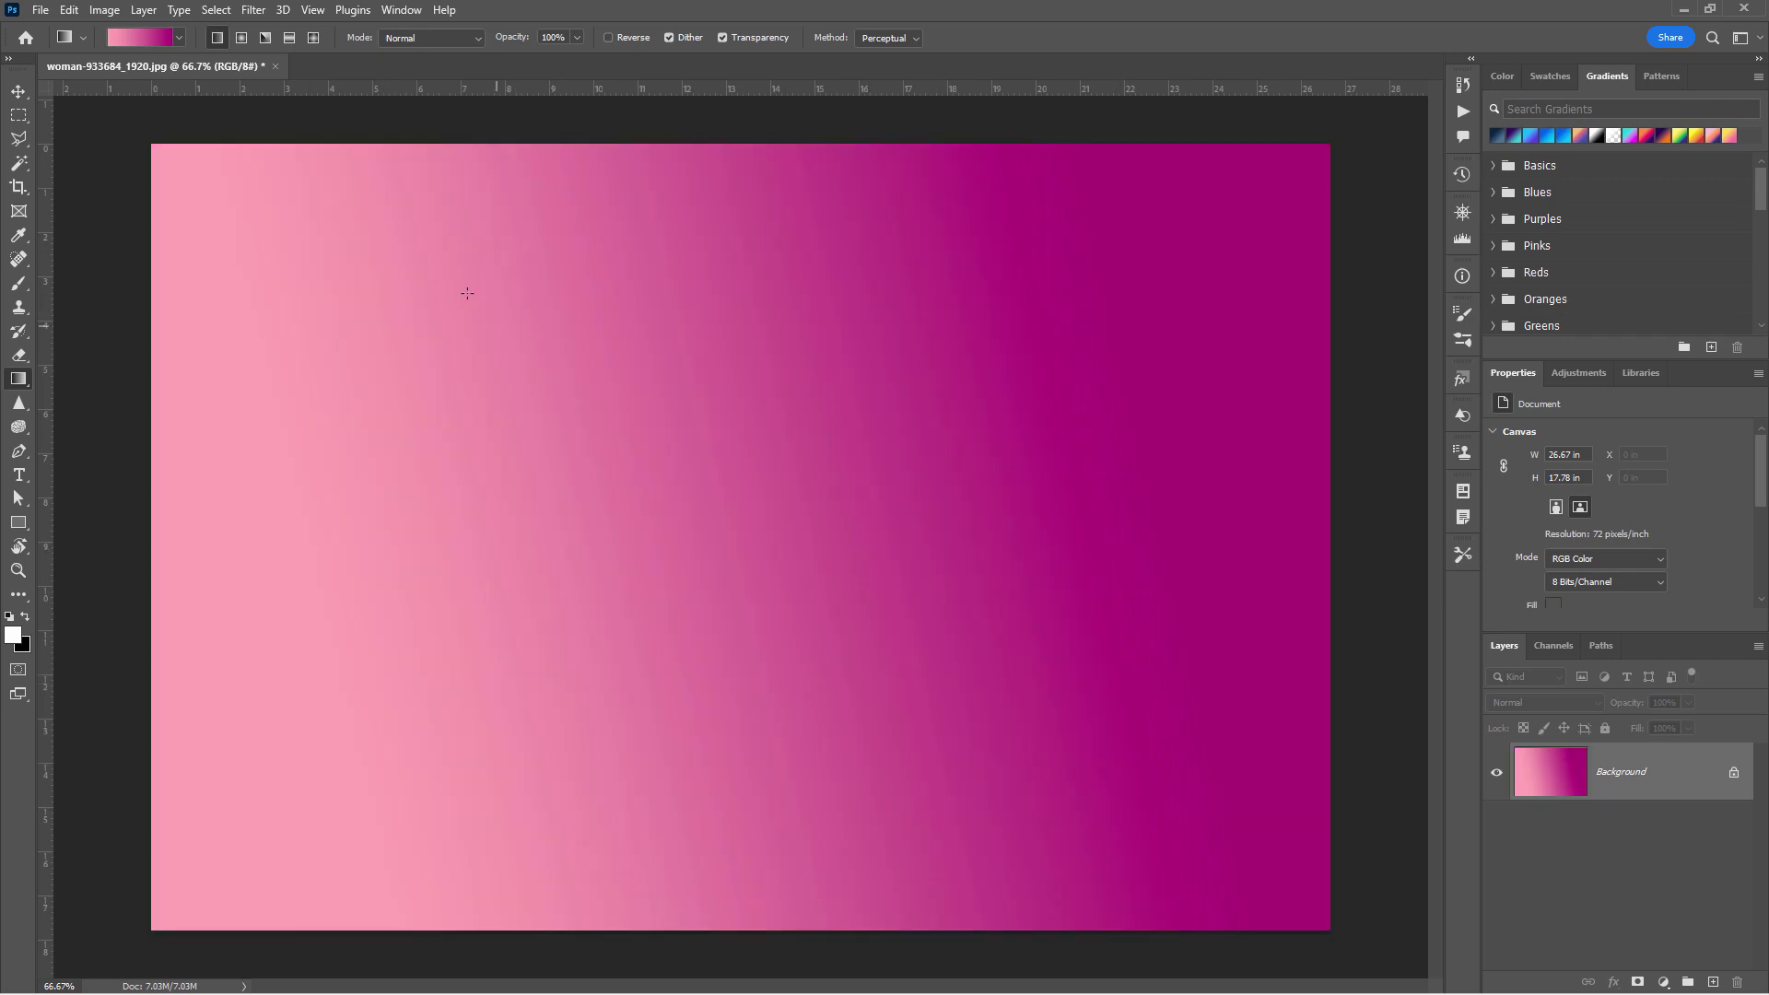
pyautogui.moveTo(392, 257); pyautogui.dragTo(1010, 796)
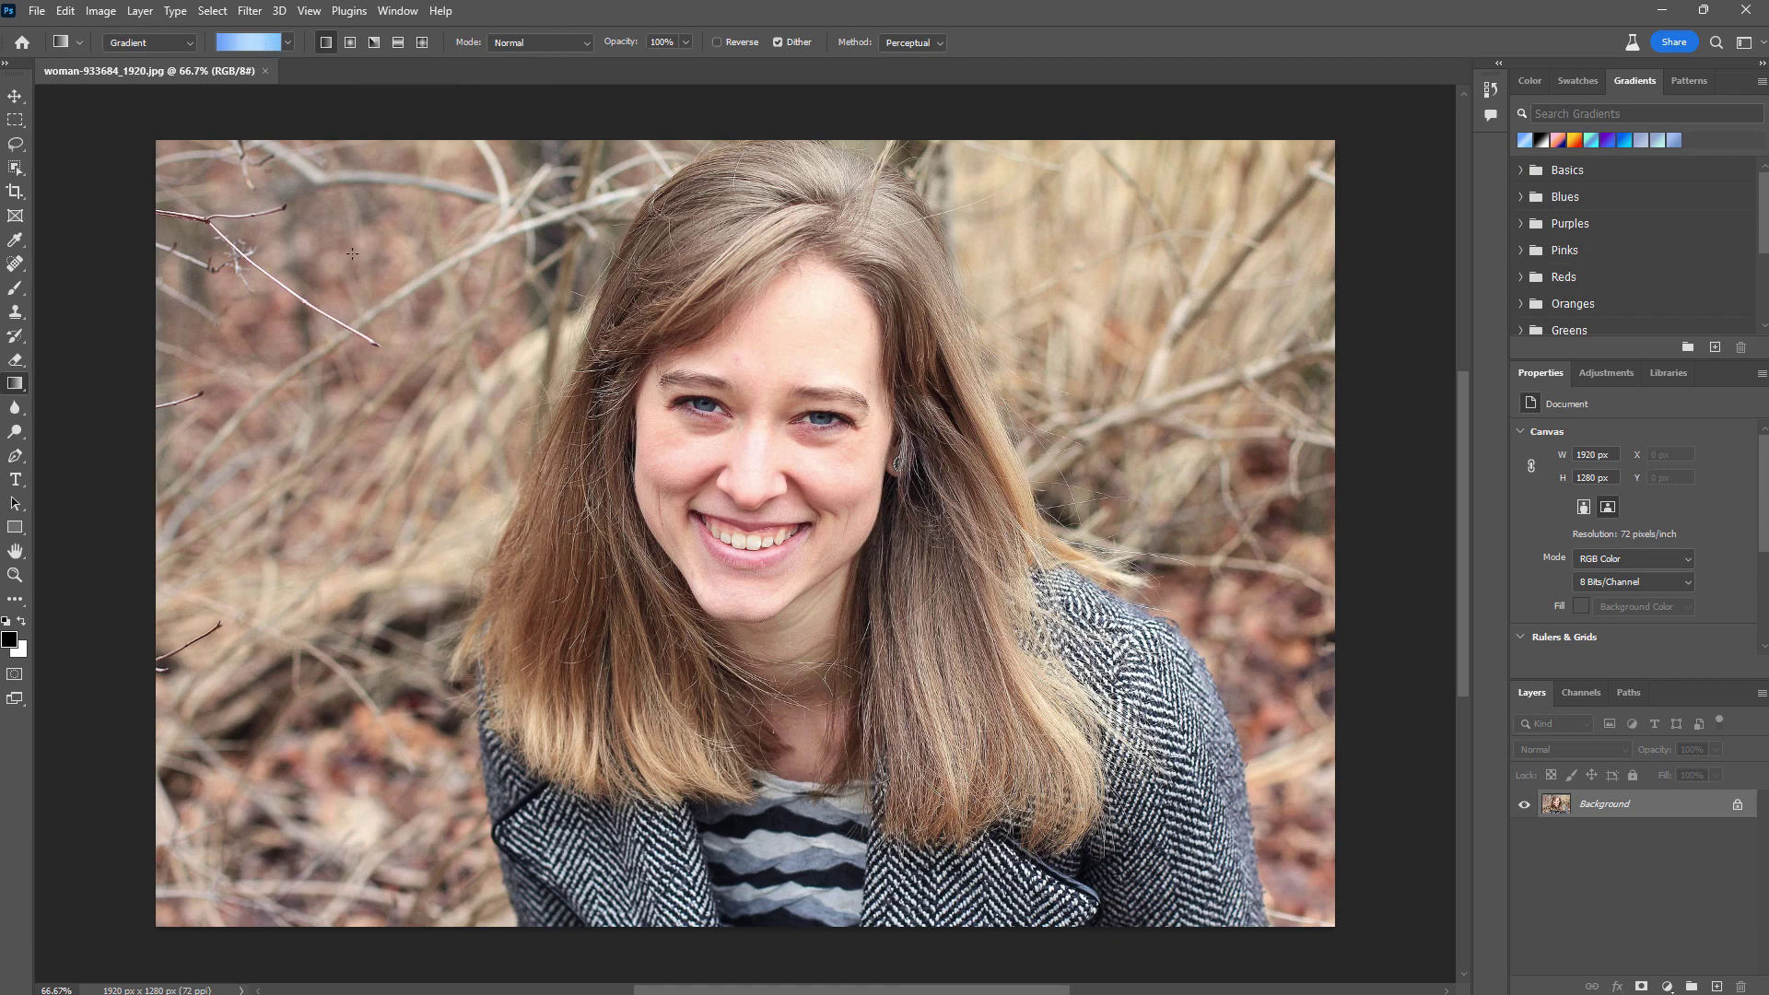
# Draw a light-blue linear gradient diagonally over the photo and extend both ends to about 91% scale at about -32°
pyautogui.moveTo(352, 253); pyautogui.dragTo(1136, 779)
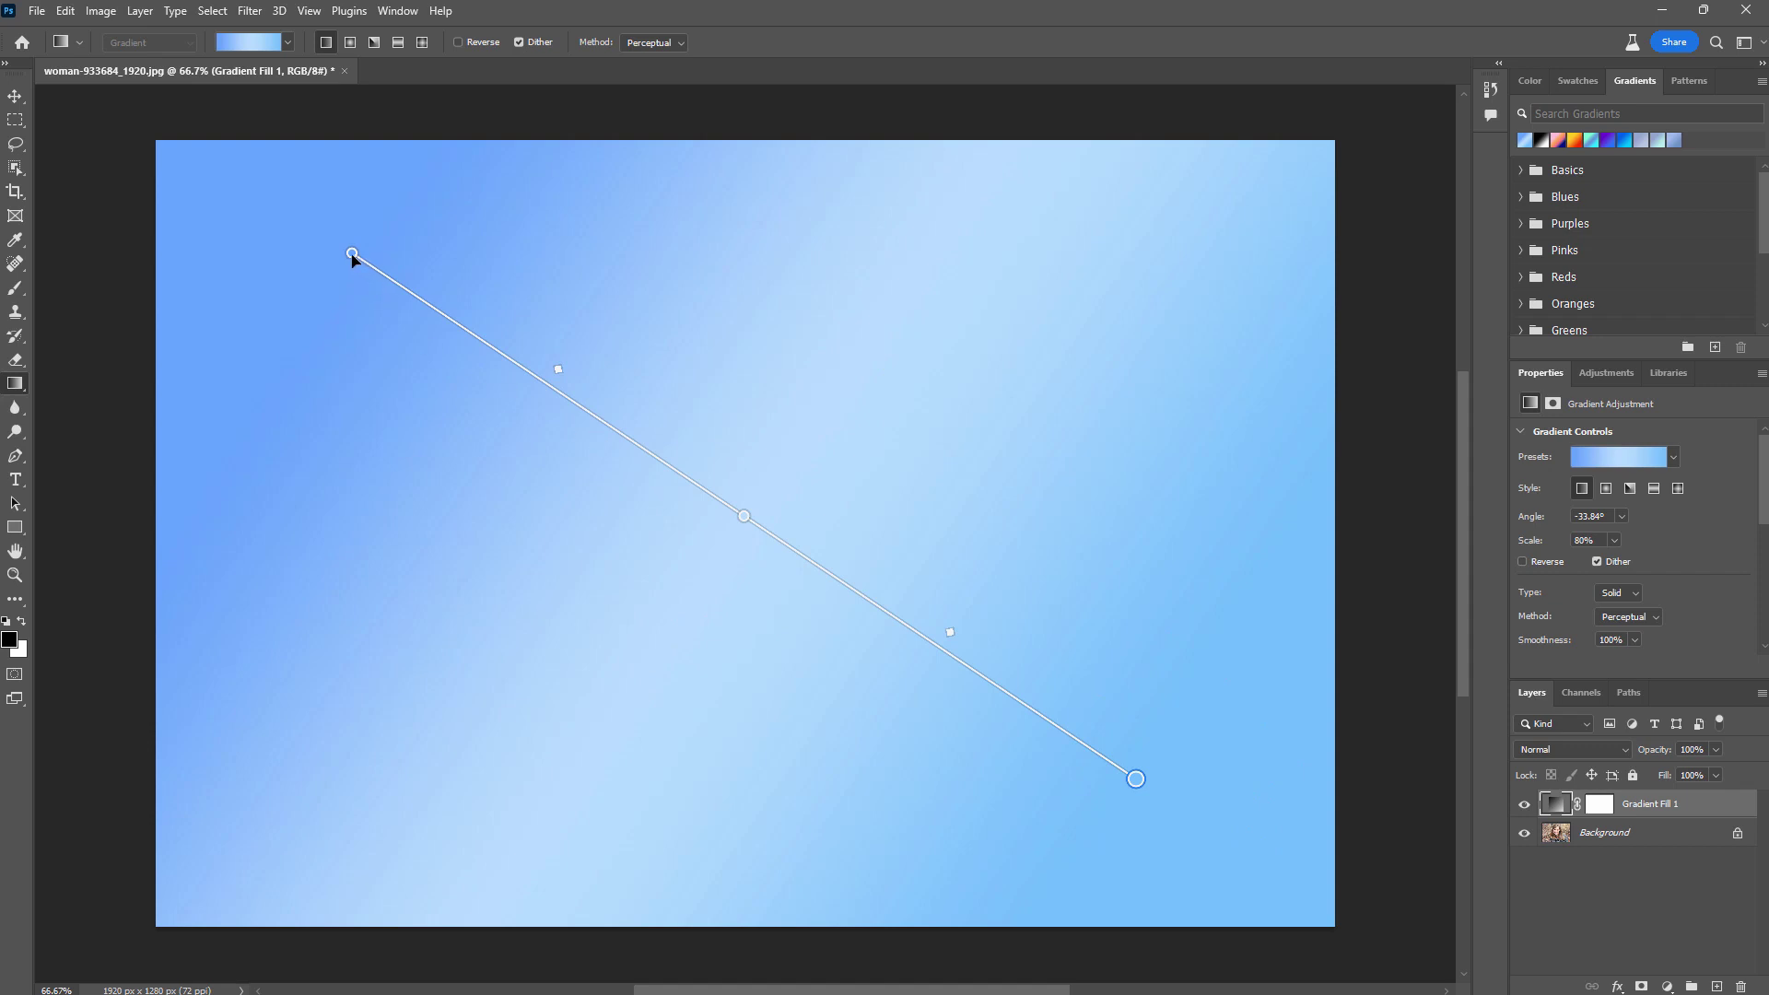
pyautogui.moveTo(351, 255); pyautogui.dragTo(294, 239)
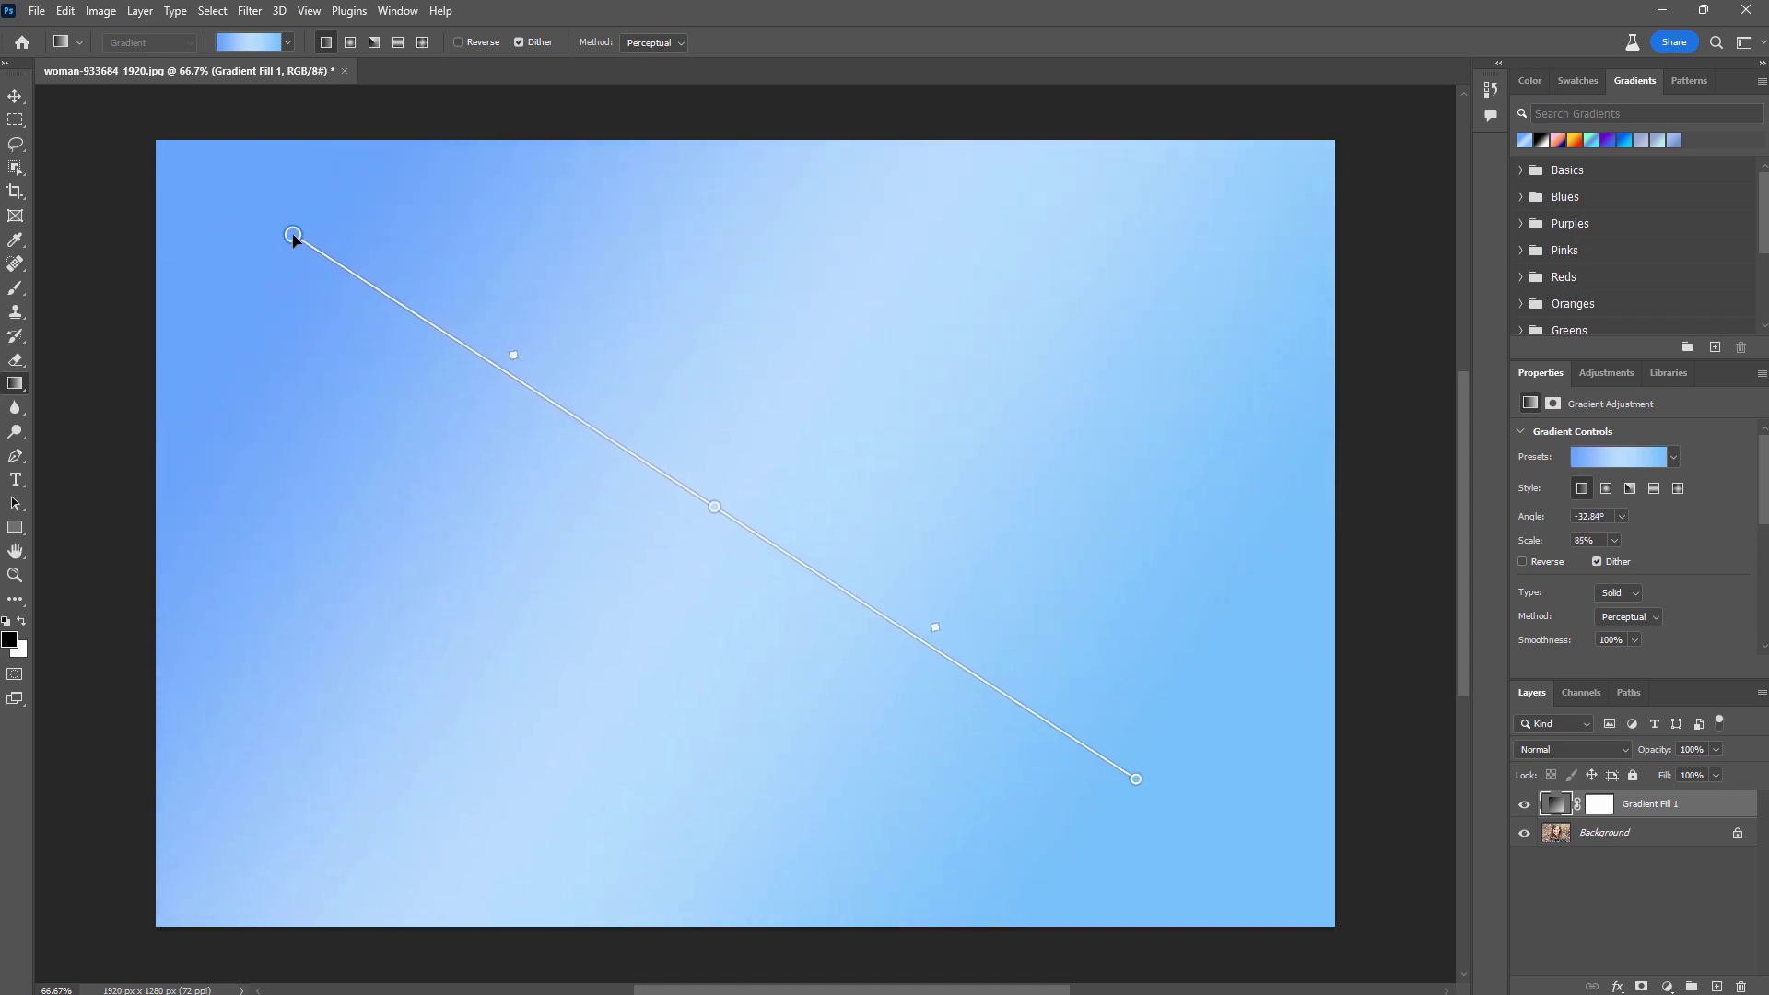
pyautogui.moveTo(513, 355)
pyautogui.mouseDown()
pyautogui.moveTo(409, 289)
pyautogui.moveTo(620, 407)
pyautogui.moveTo(475, 328)
pyautogui.moveTo(509, 348)
pyautogui.mouseUp()
pyautogui.moveTo(1137, 779); pyautogui.dragTo(1210, 811)
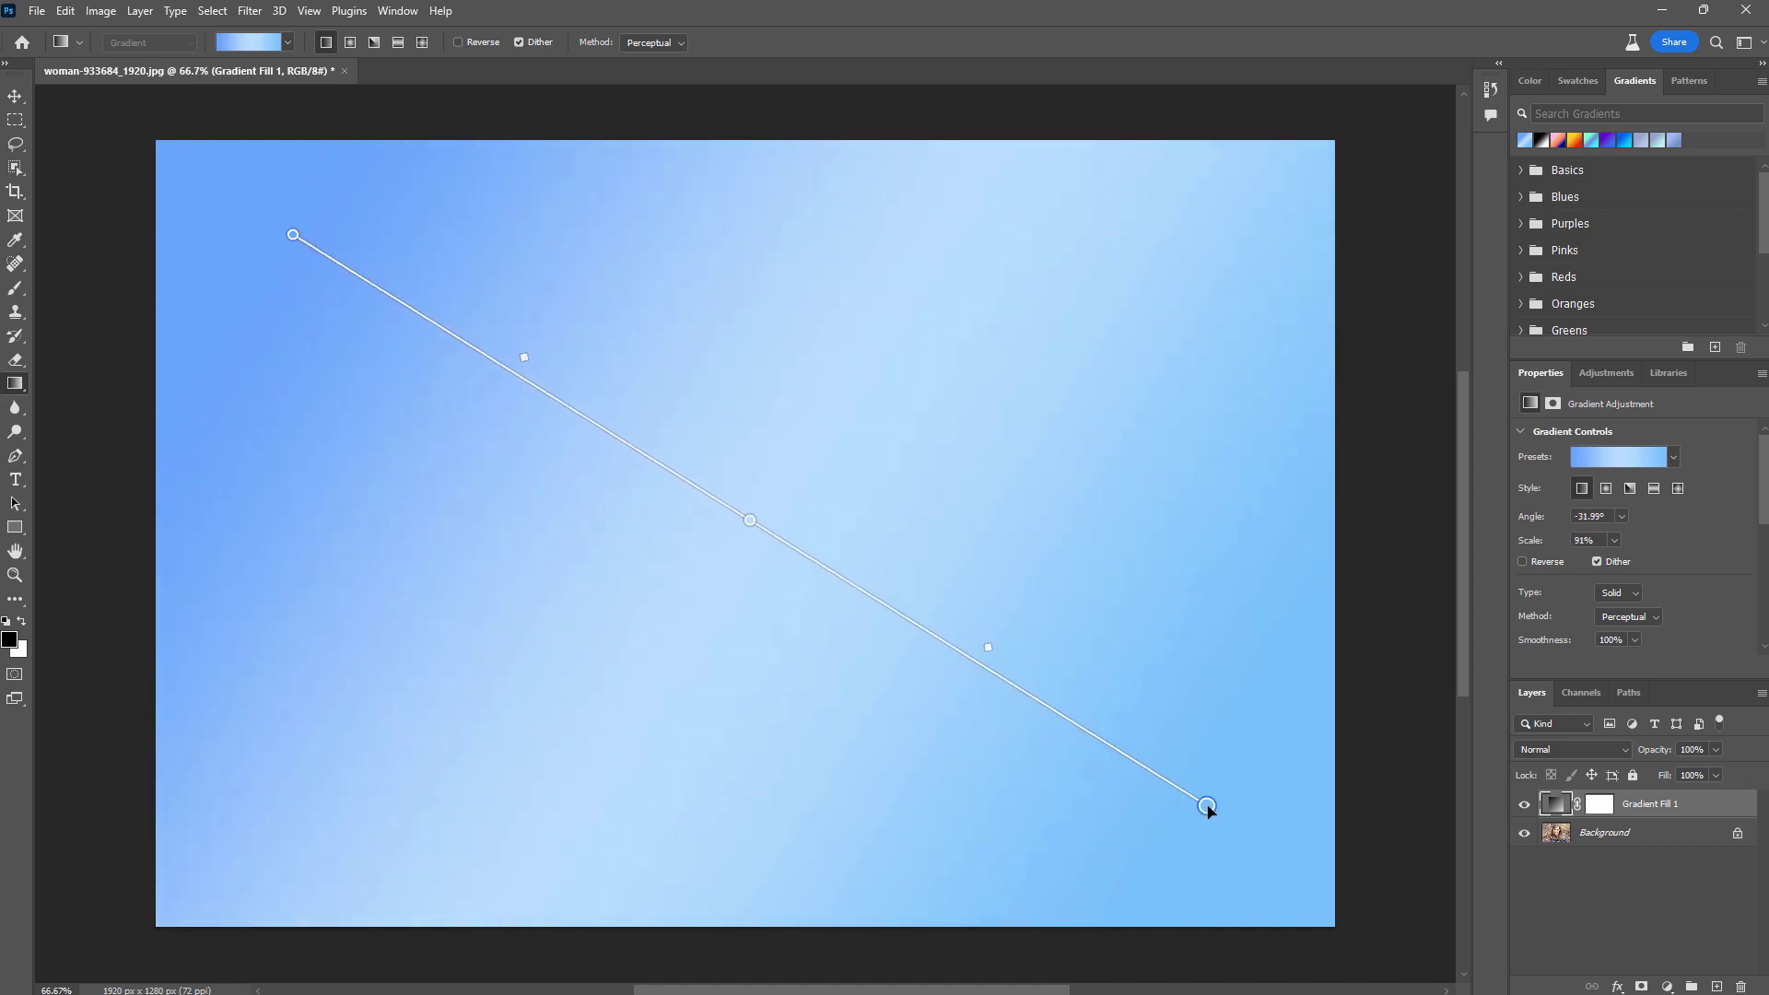
# Recolour the gradient with the purple-to-blue preset and lengthen it to about 94% scale, with the colour midpoint near its centre
pyautogui.click(1557, 140)
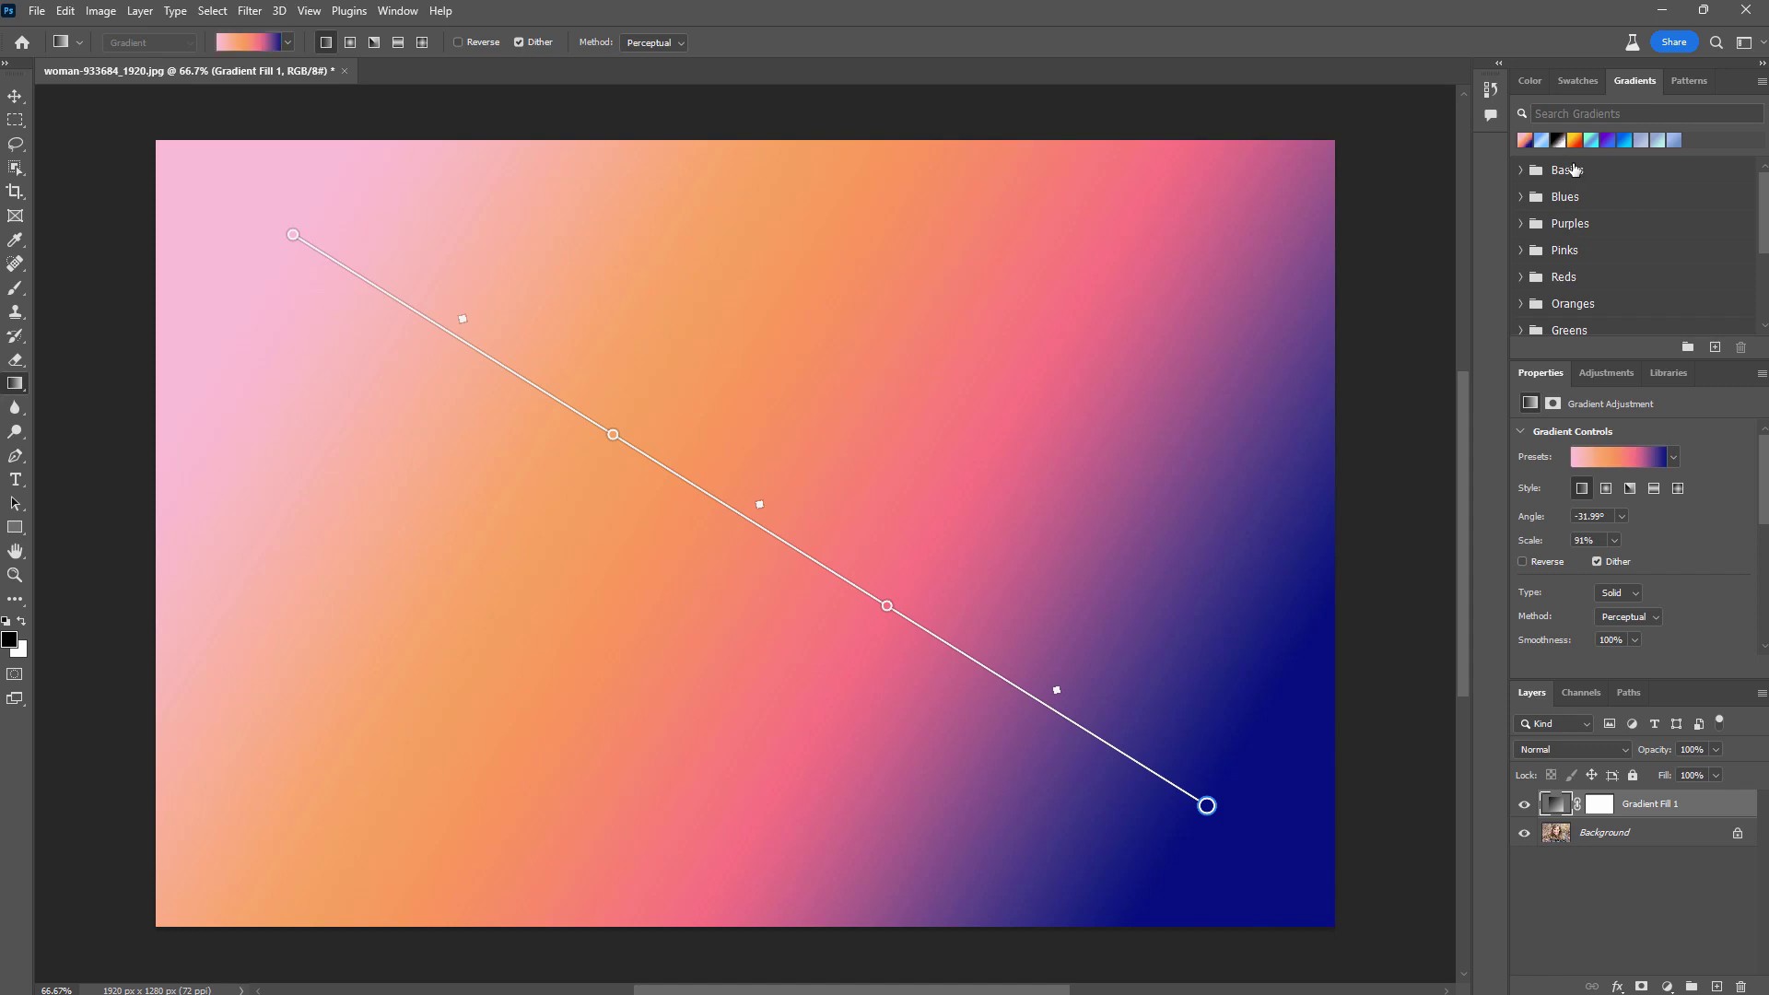
pyautogui.click(1591, 140)
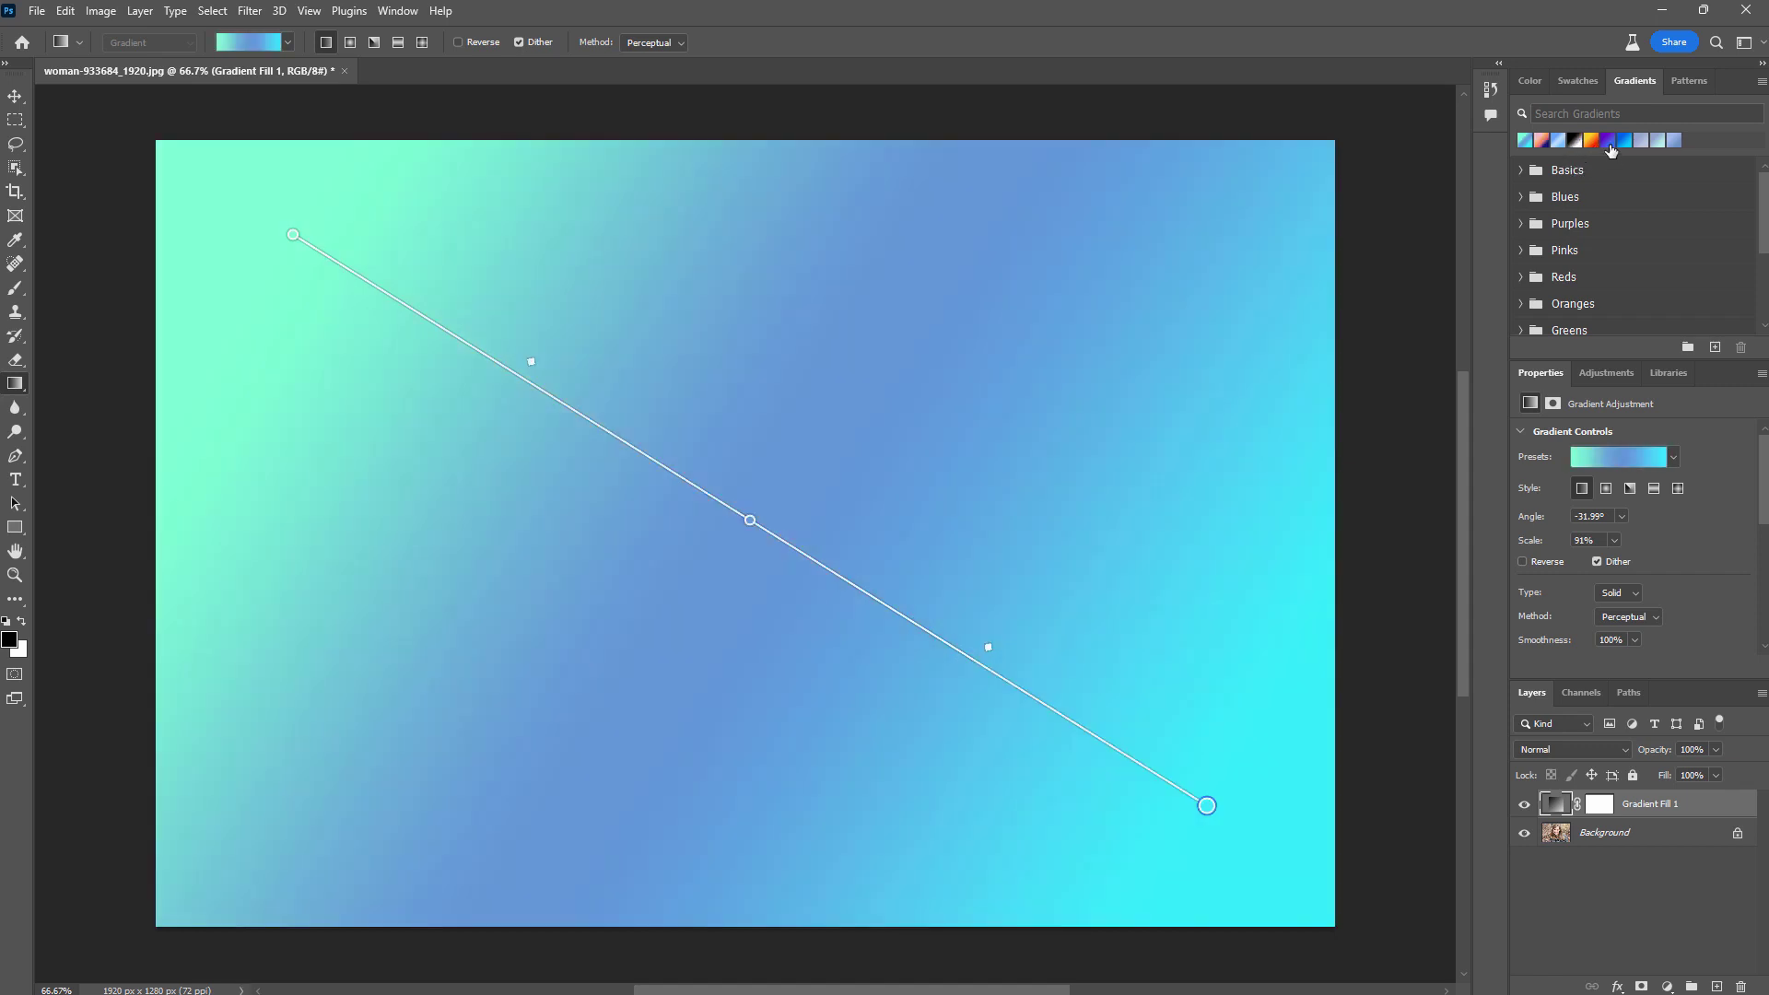
pyautogui.click(1608, 141)
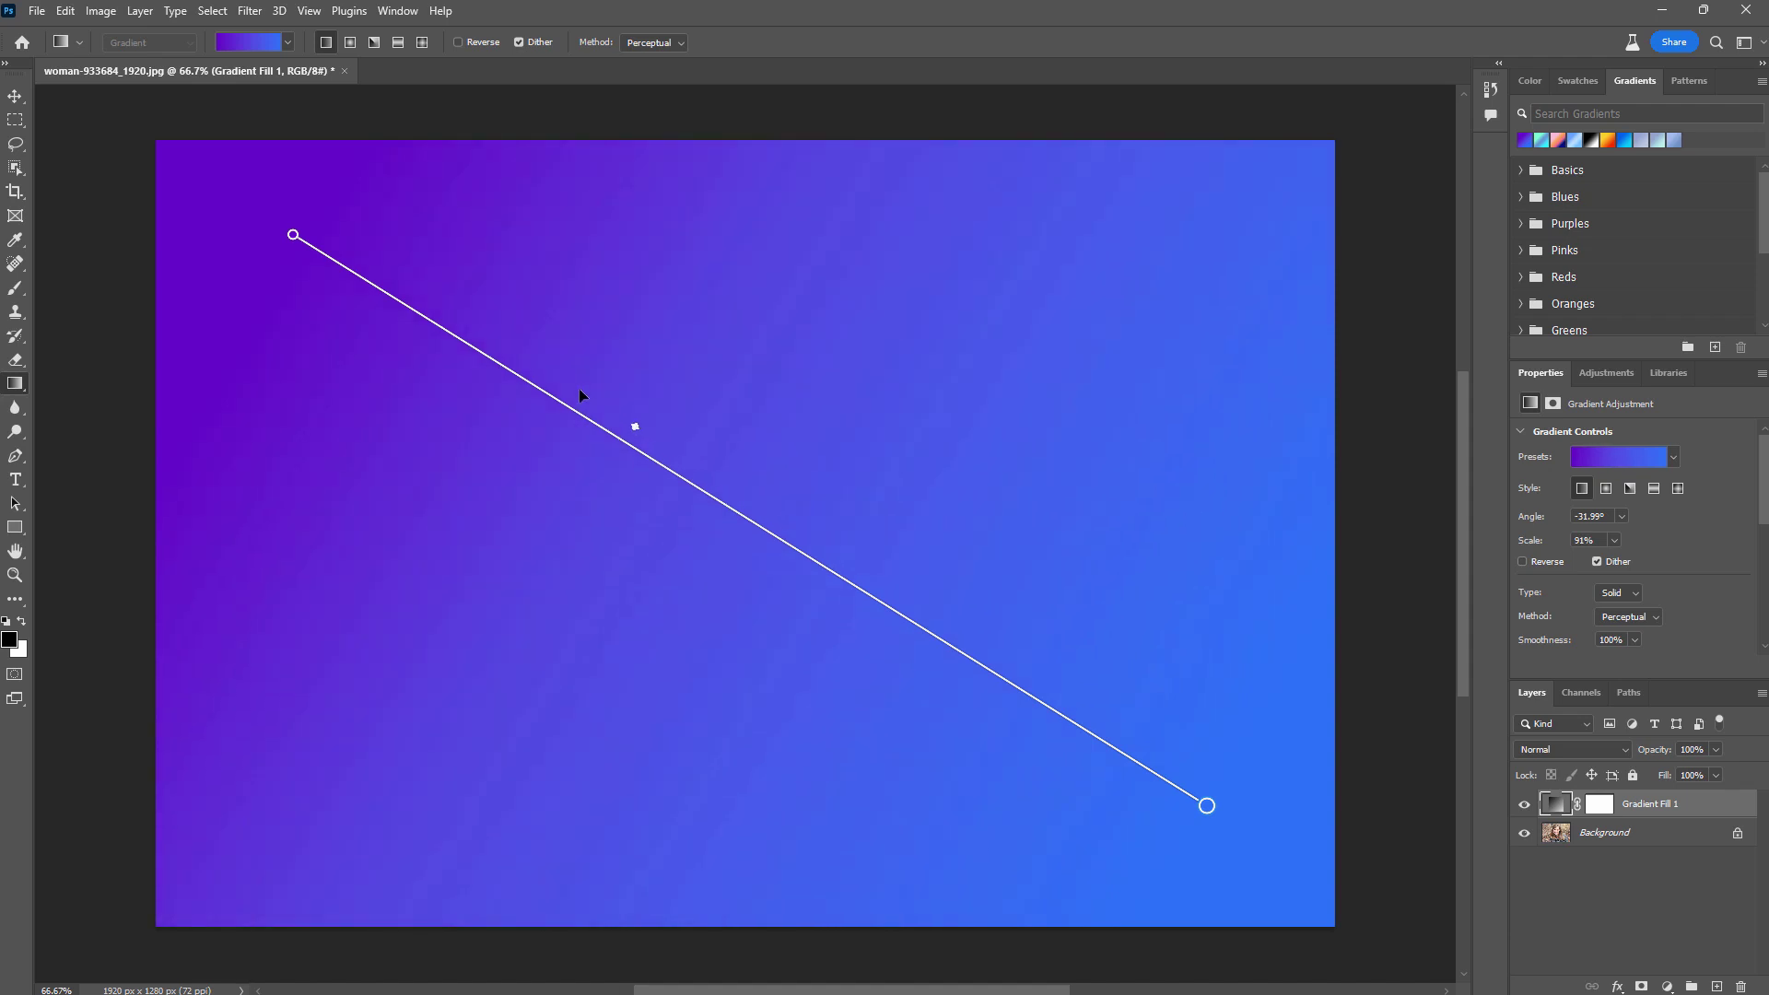
pyautogui.moveTo(587, 398); pyautogui.dragTo(765, 508)
pyautogui.moveTo(1208, 808)
pyautogui.mouseDown()
pyautogui.moveTo(1167, 839)
pyautogui.moveTo(1197, 769)
pyautogui.moveTo(1238, 826)
pyautogui.mouseUp()
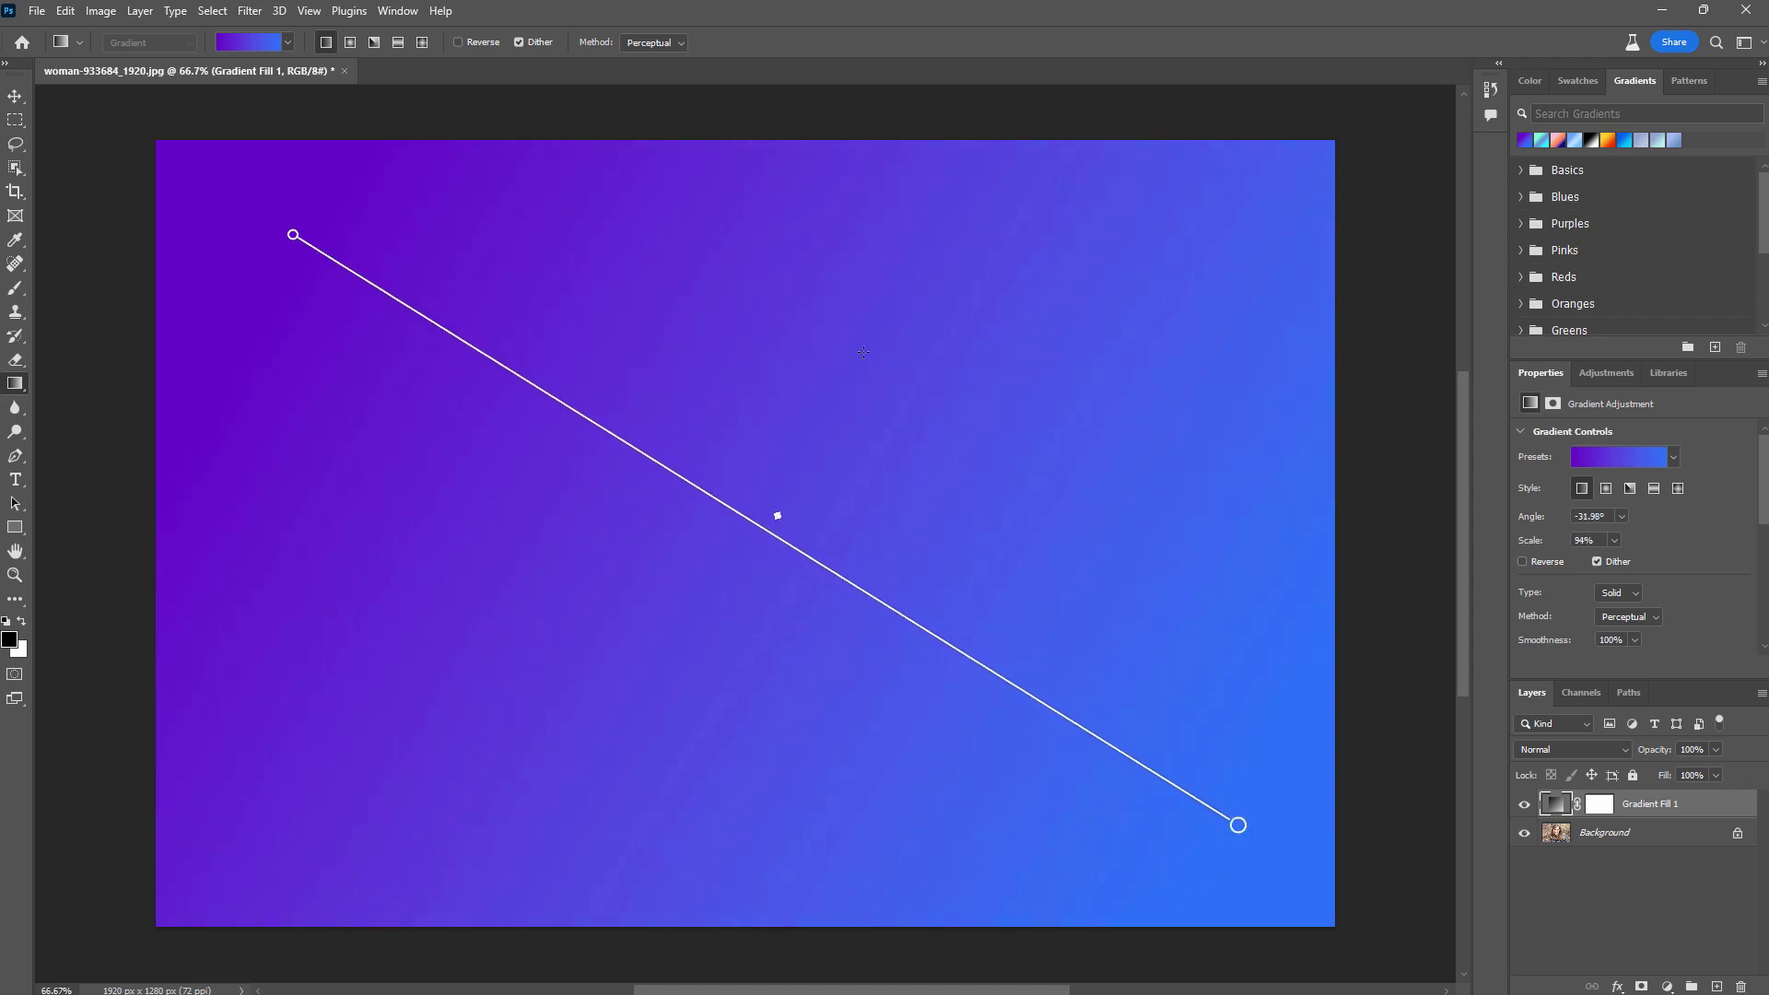
# Try the radial, angle and reflected styles, then return the gradient to linear at about 93% scale and -32°
pyautogui.click(350, 42)
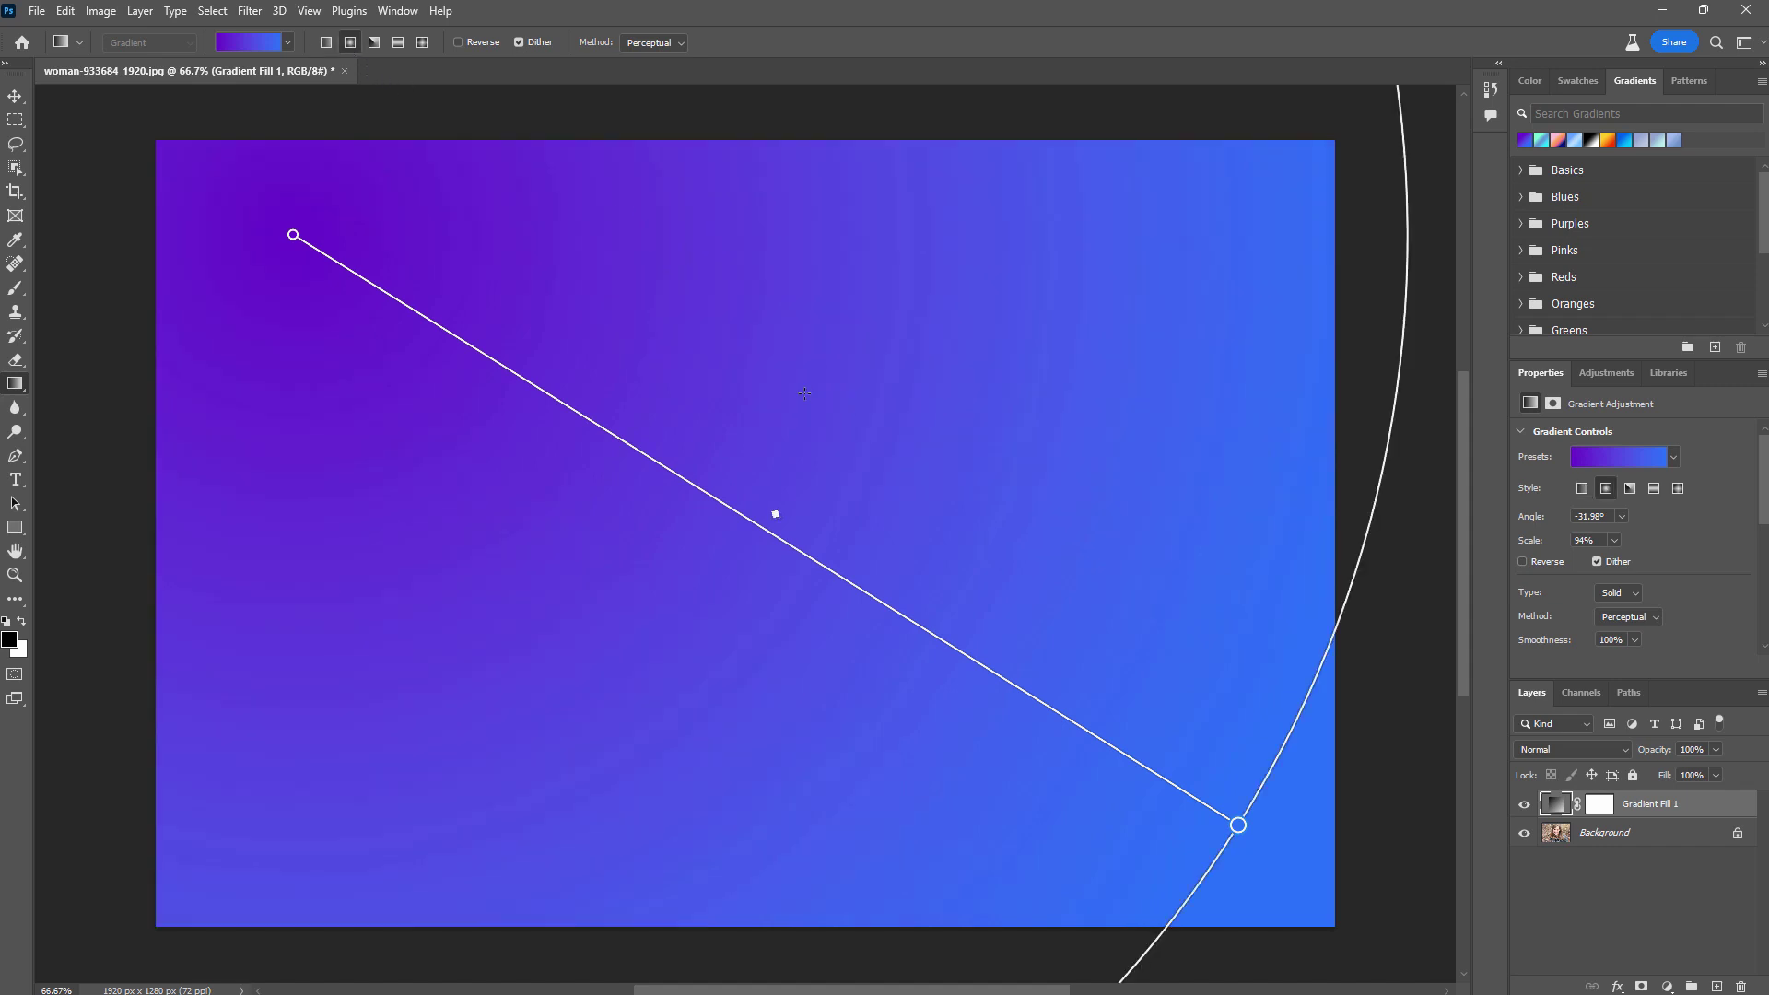
pyautogui.click(374, 43)
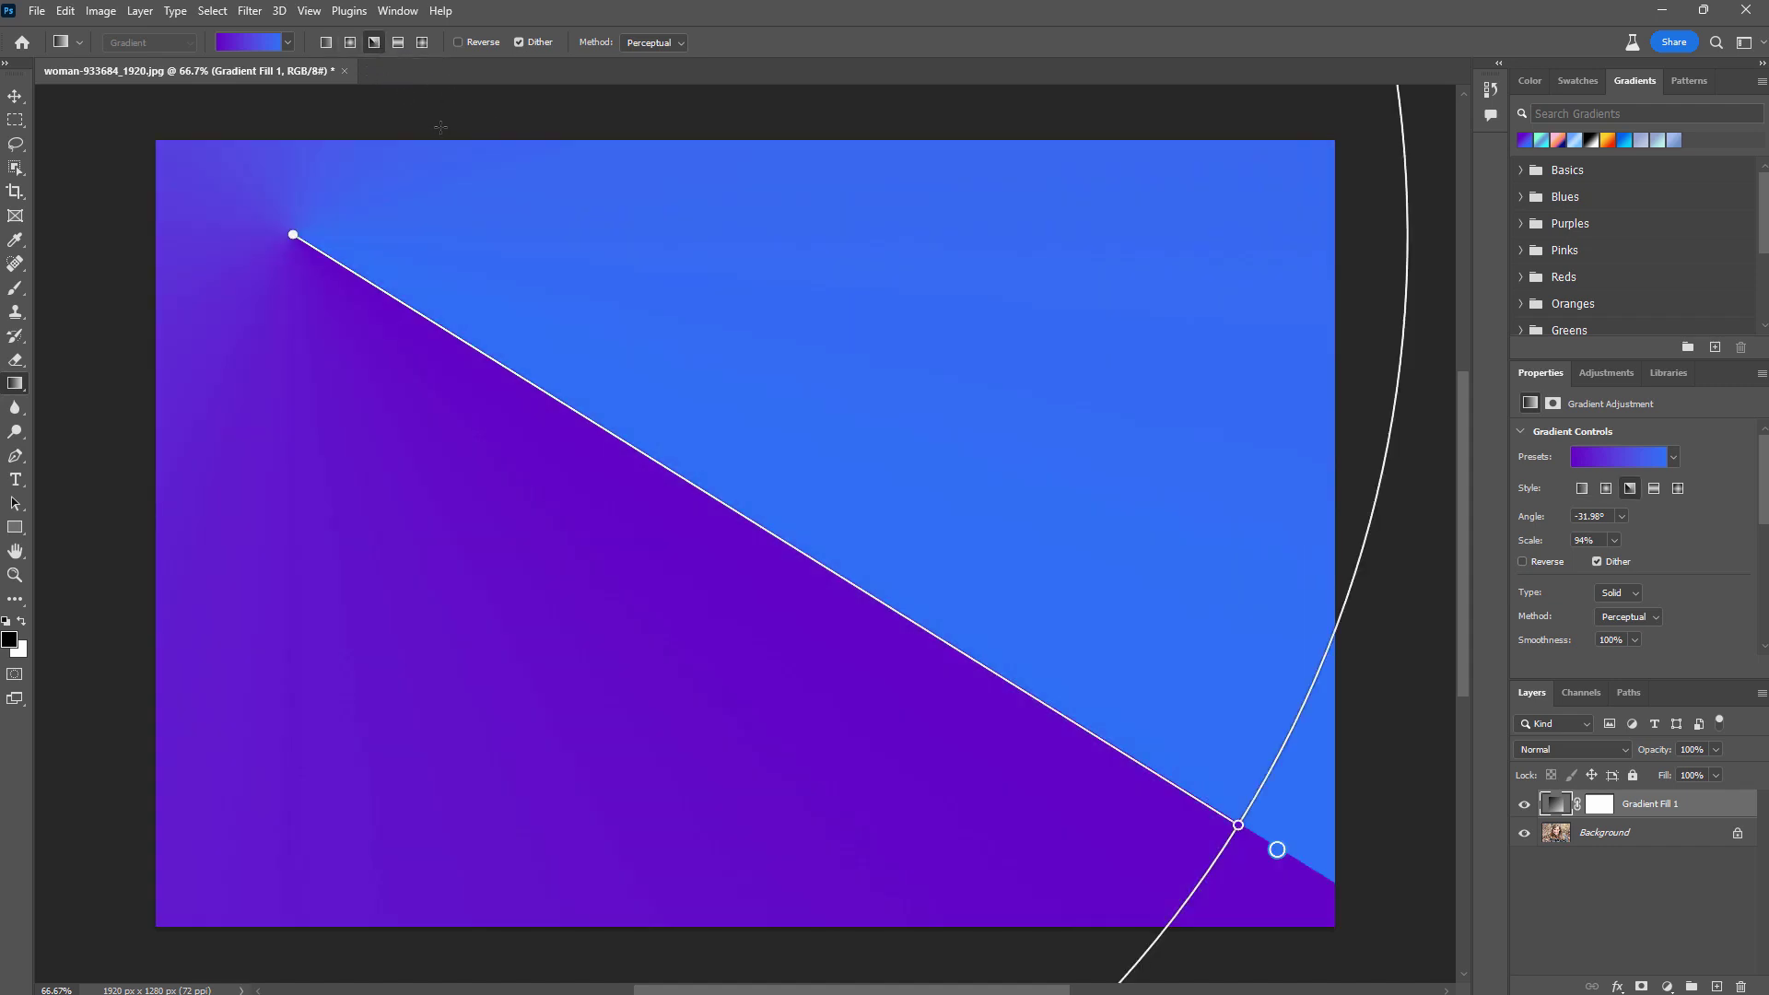
pyautogui.moveTo(1238, 824); pyautogui.dragTo(1122, 722)
pyautogui.click(398, 42)
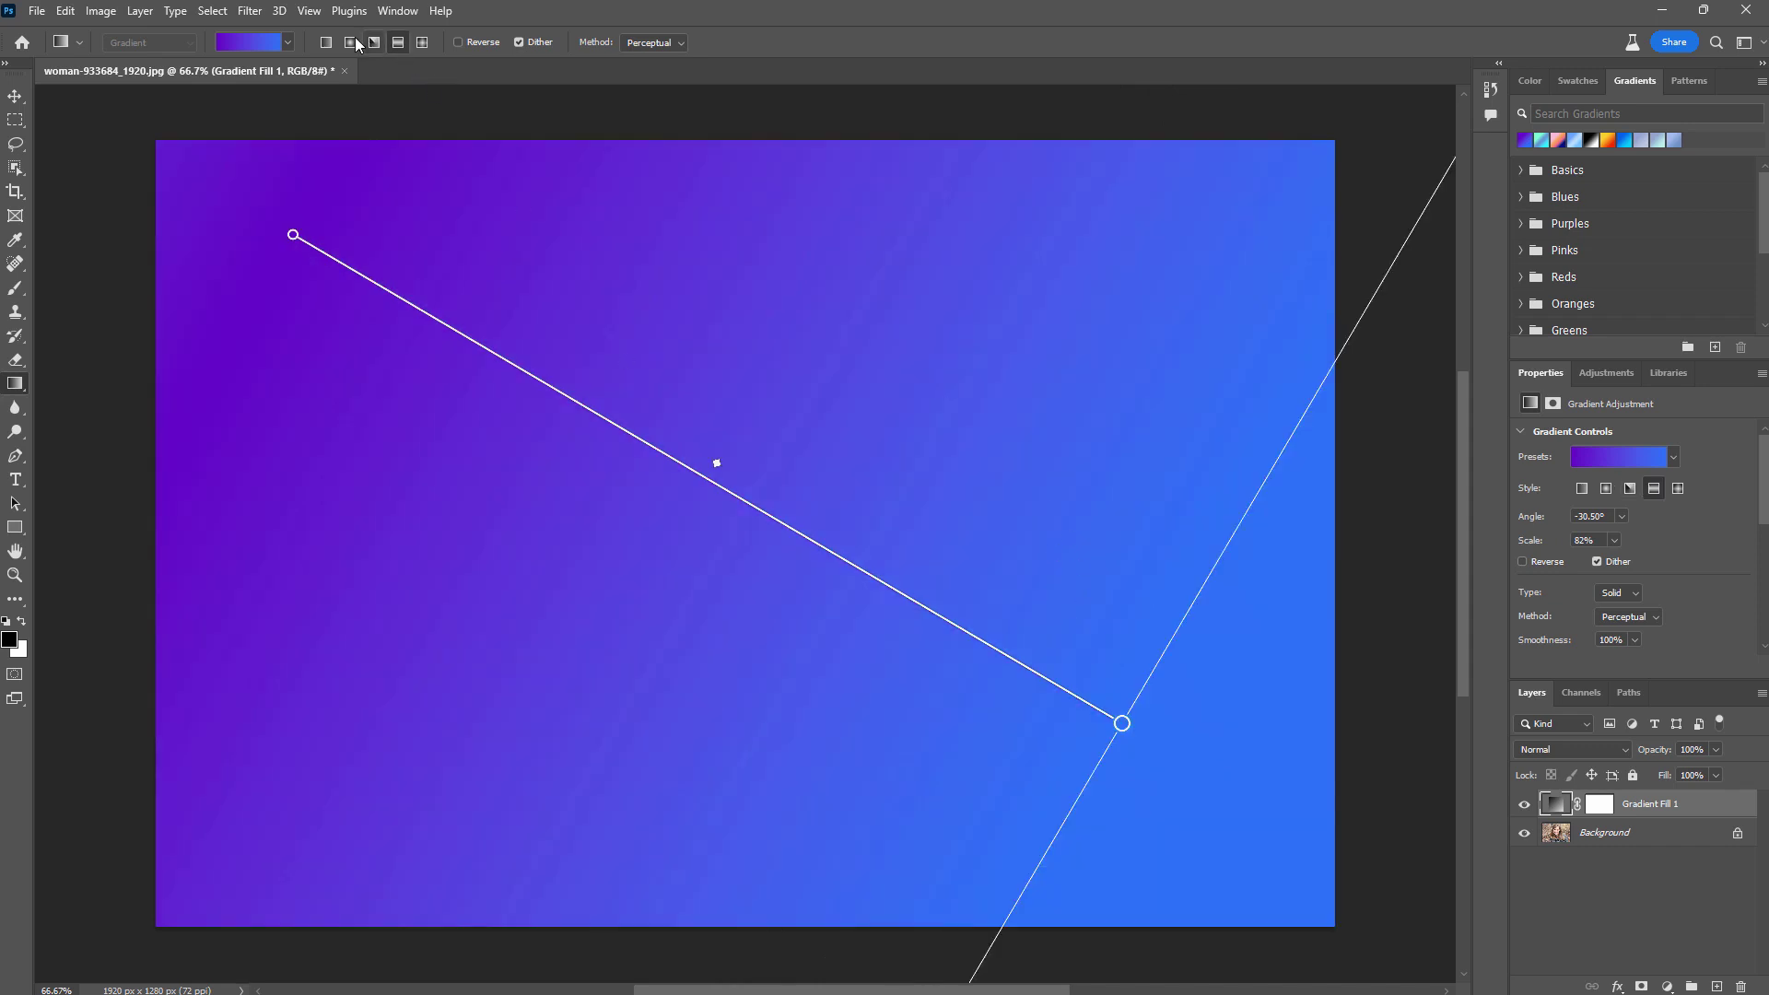
pyautogui.click(327, 43)
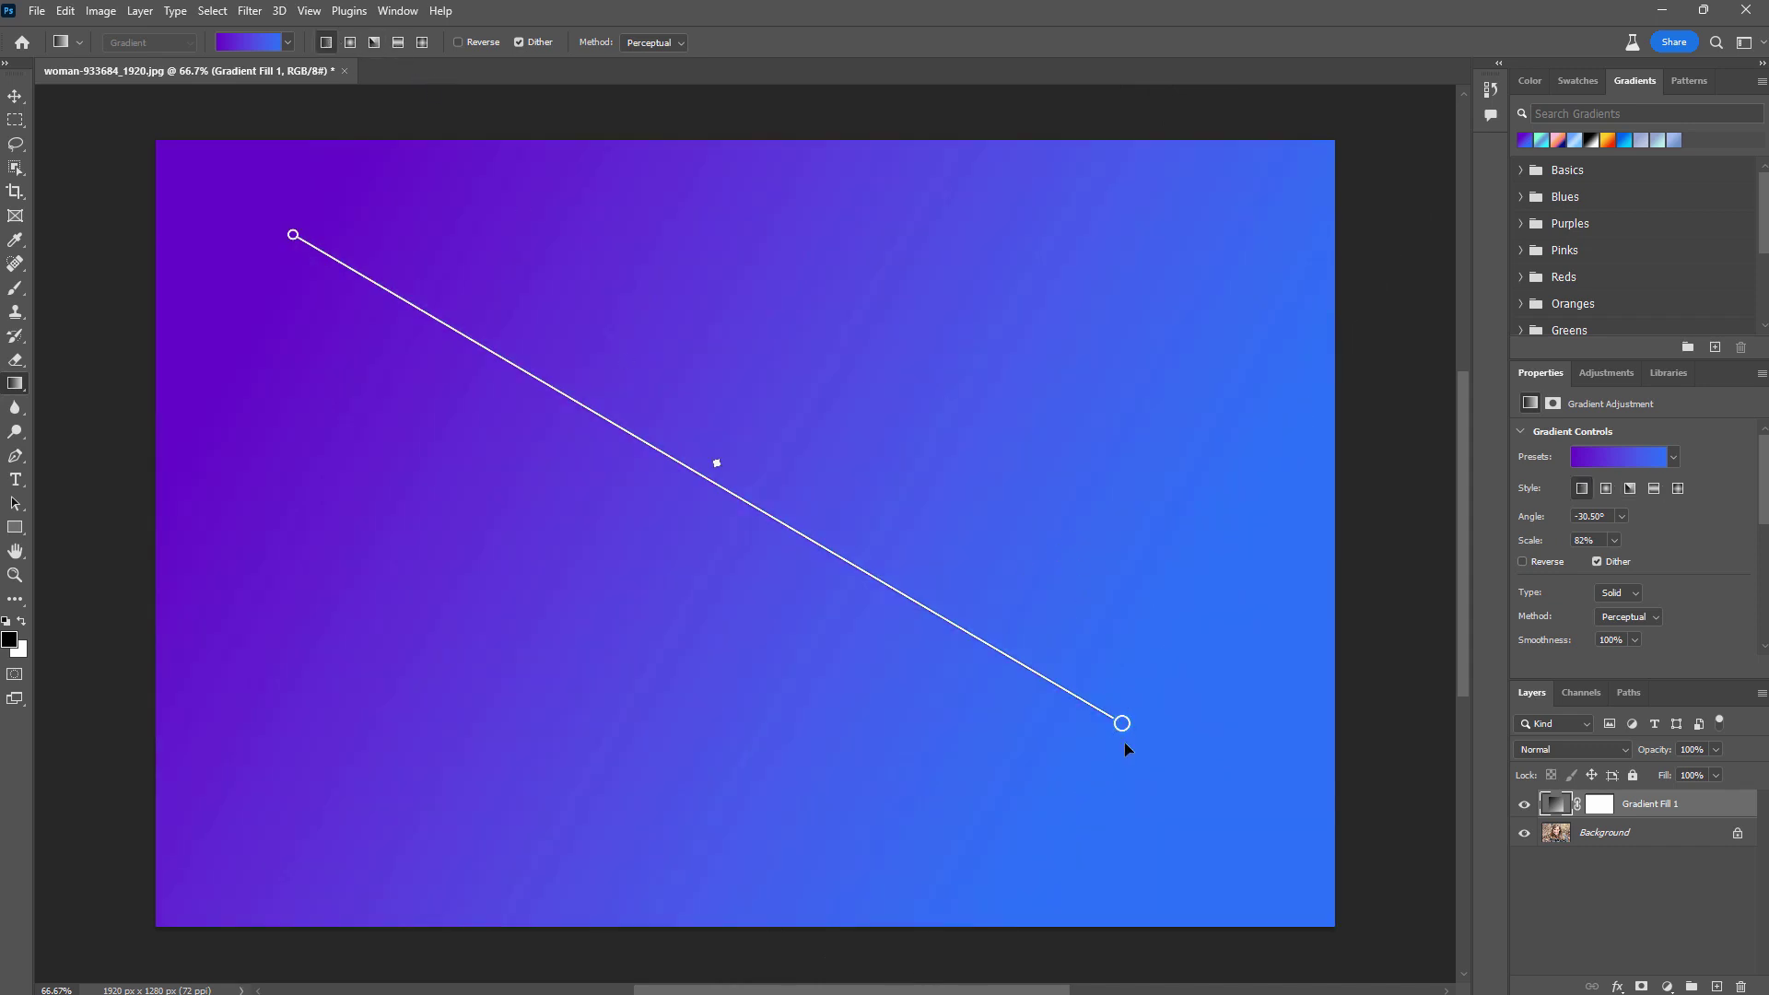
pyautogui.moveTo(1123, 725); pyautogui.dragTo(1222, 820)
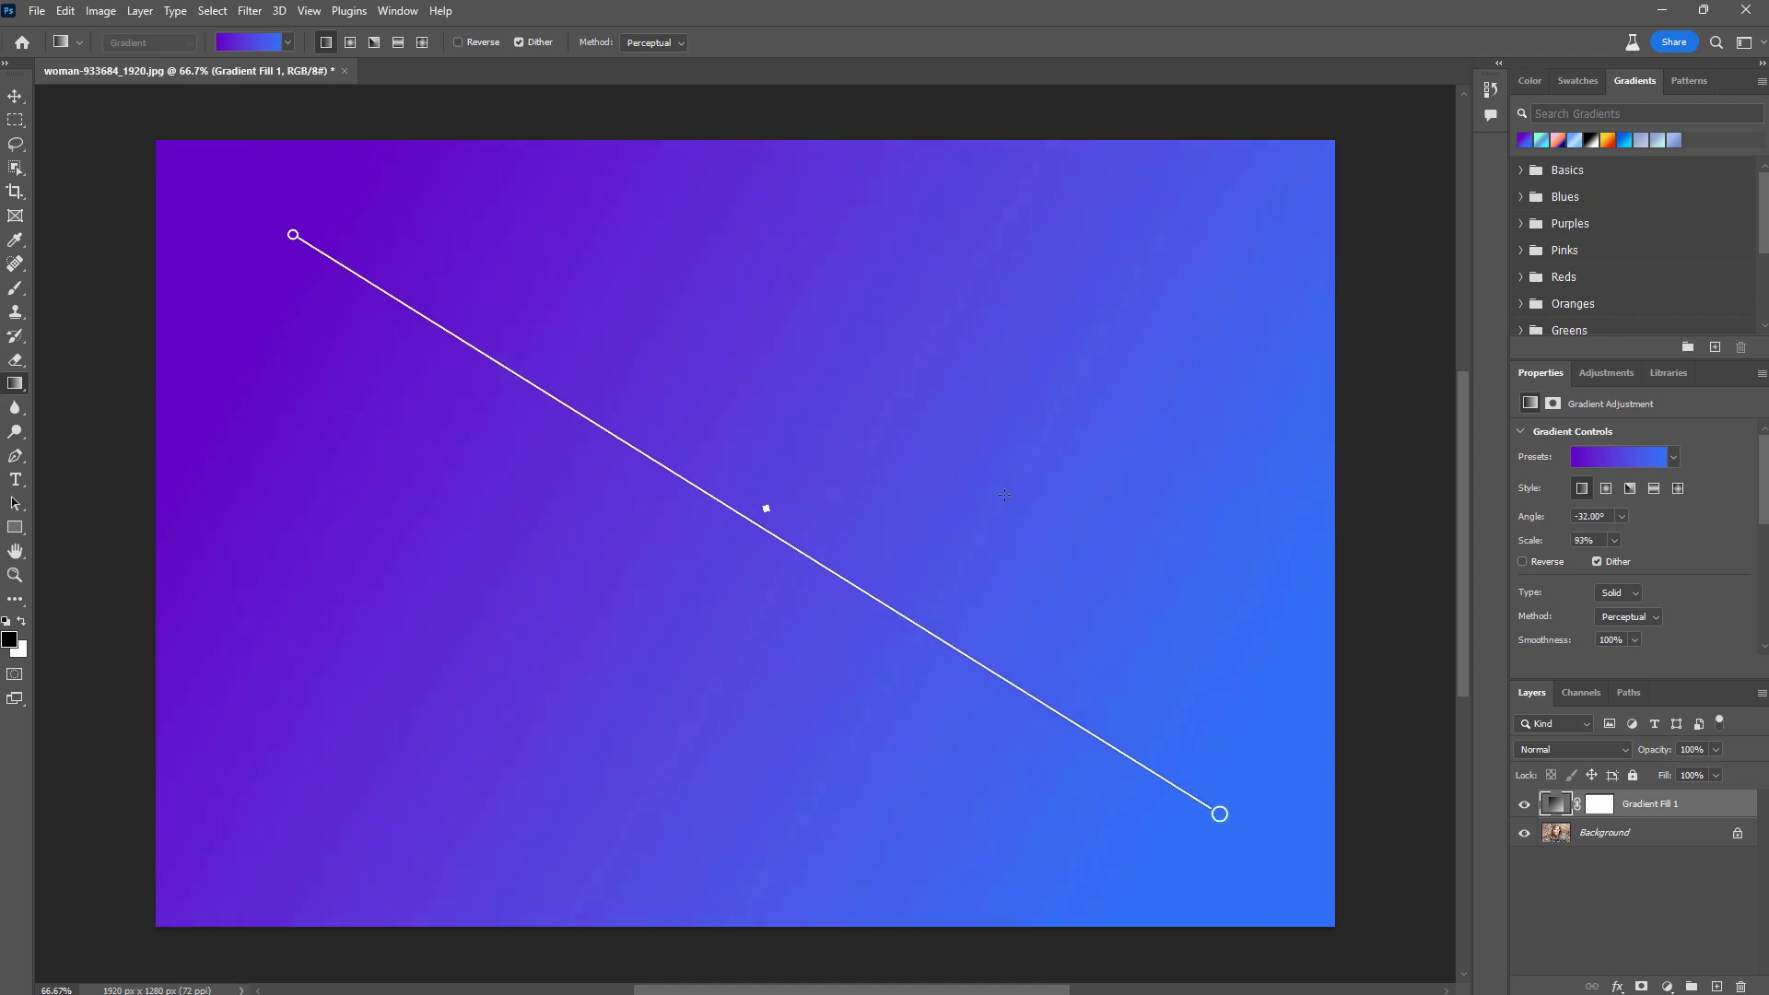
# Hide the gradient fill layer, make the Background layer active, and show the gradient fill again
pyautogui.click(1524, 803)
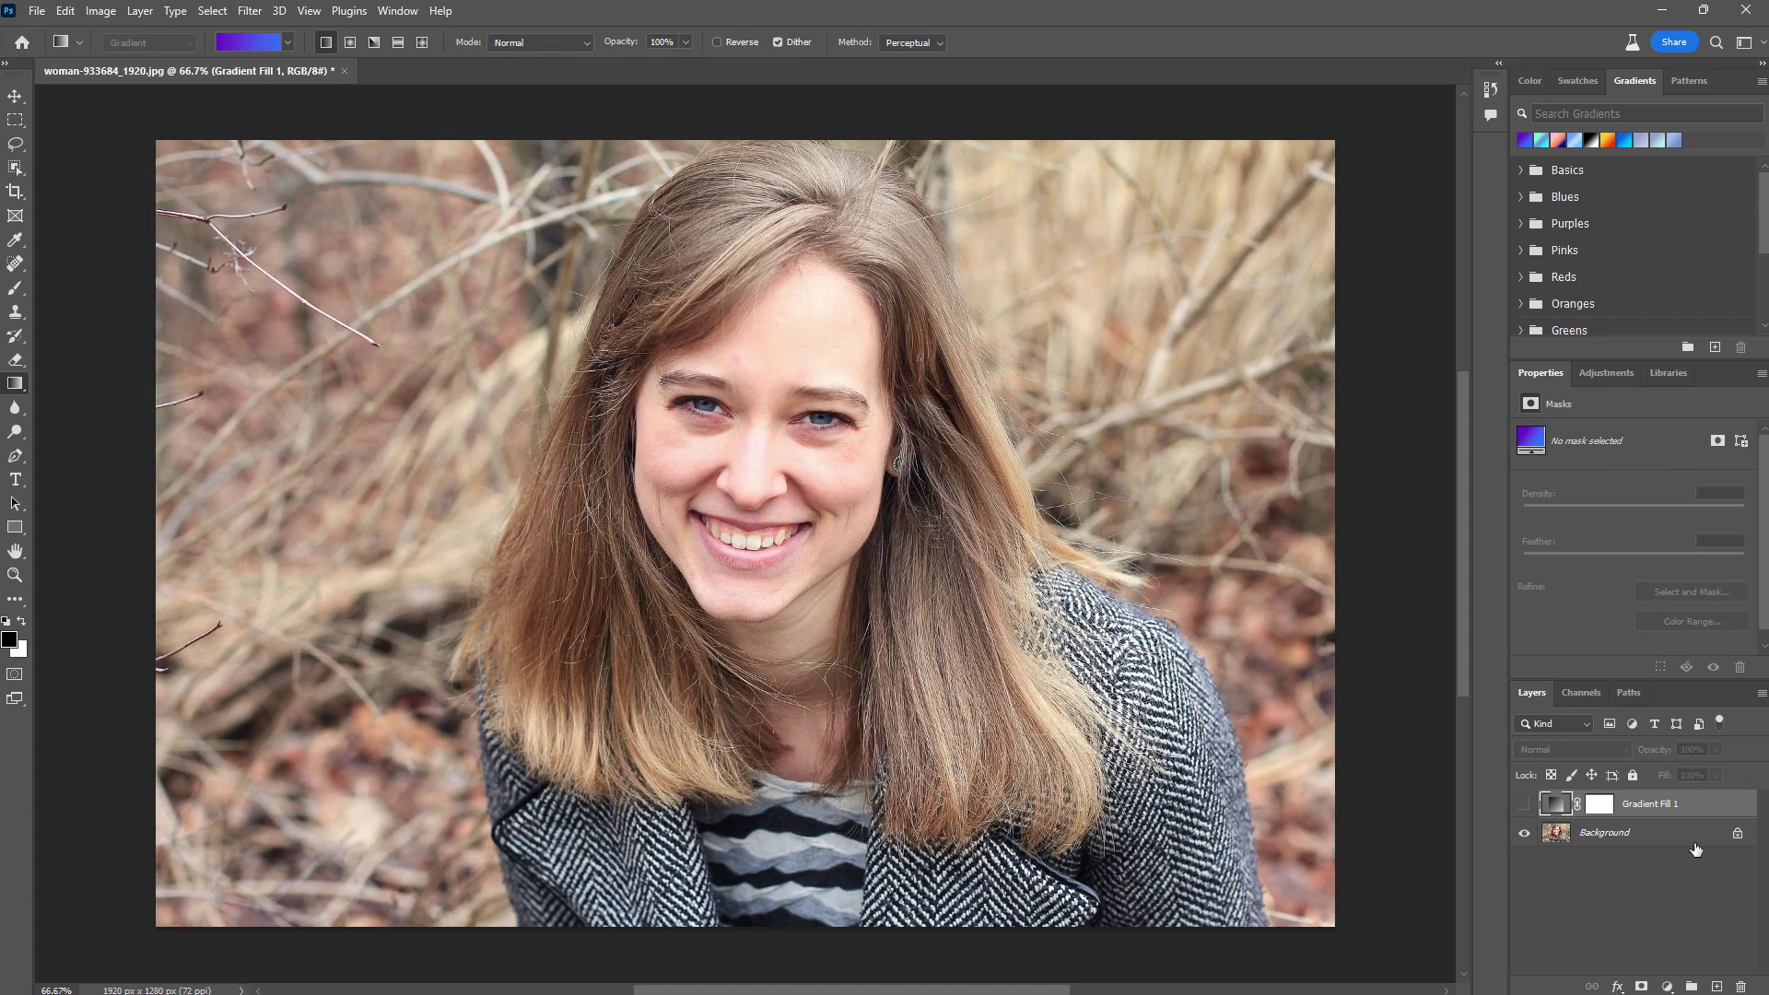
pyautogui.click(1669, 843)
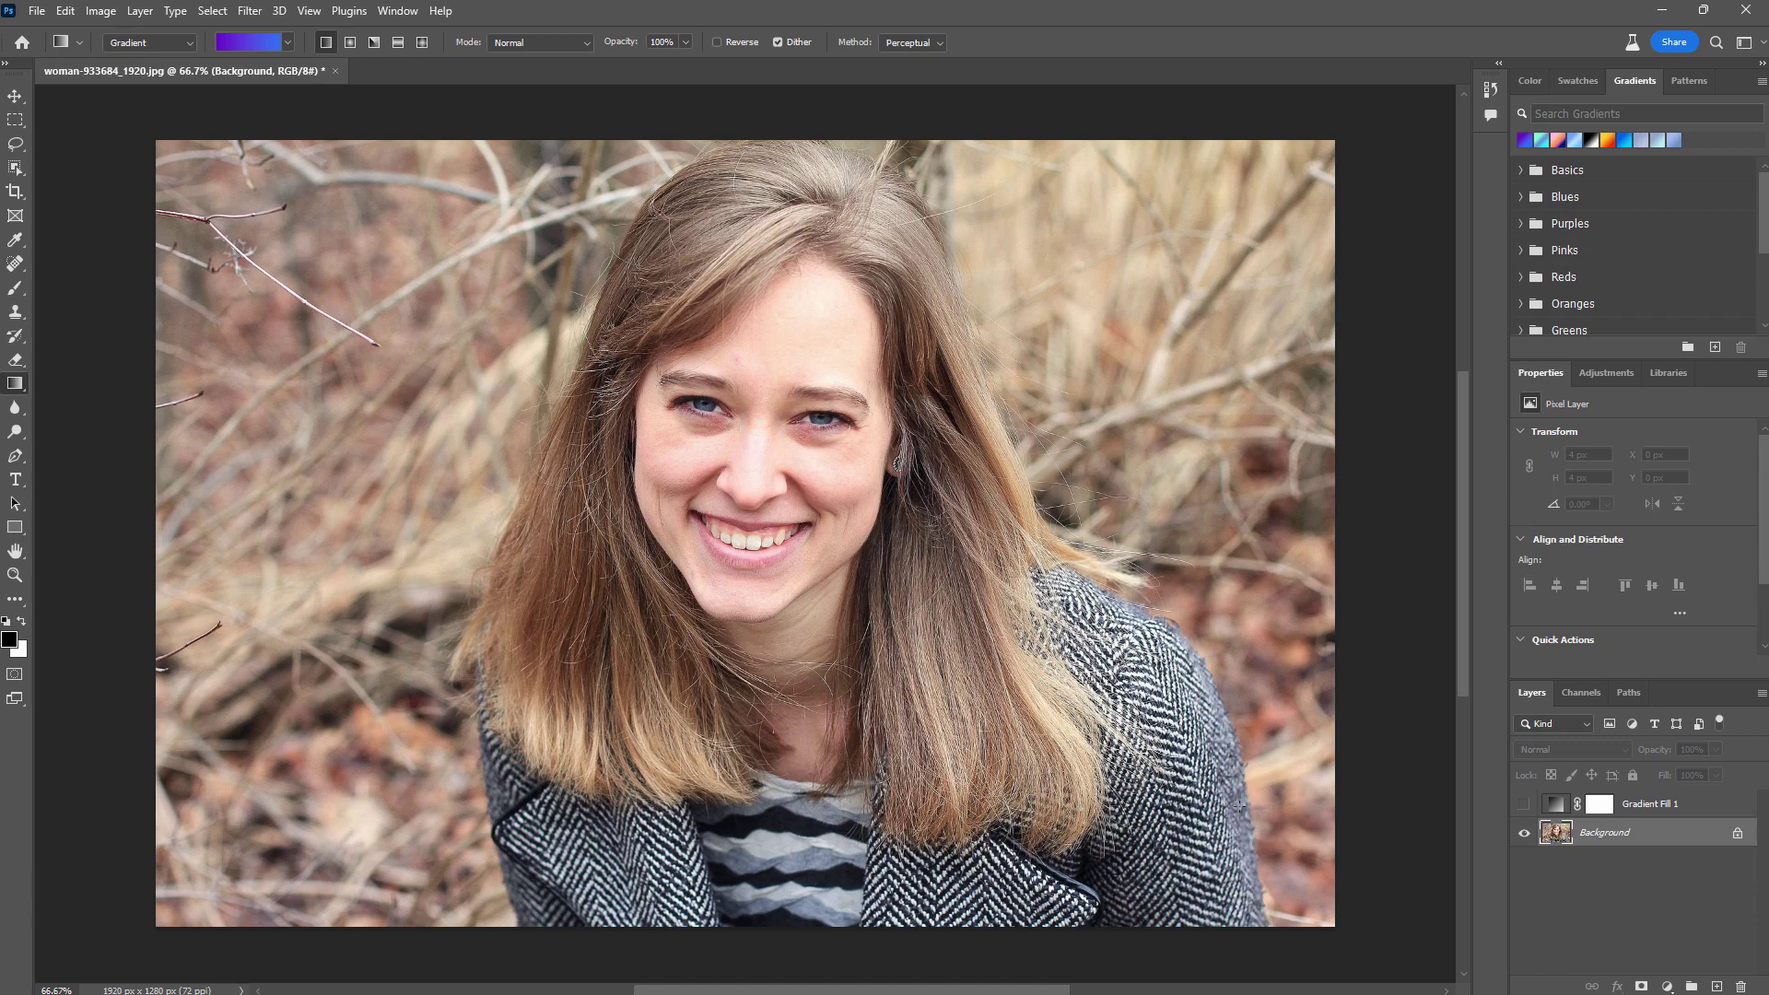
pyautogui.click(1524, 804)
# Pick the yellow-to-red preset with the Background layer active, then apply it to the selected gradient fill layer
pyautogui.click(1606, 141)
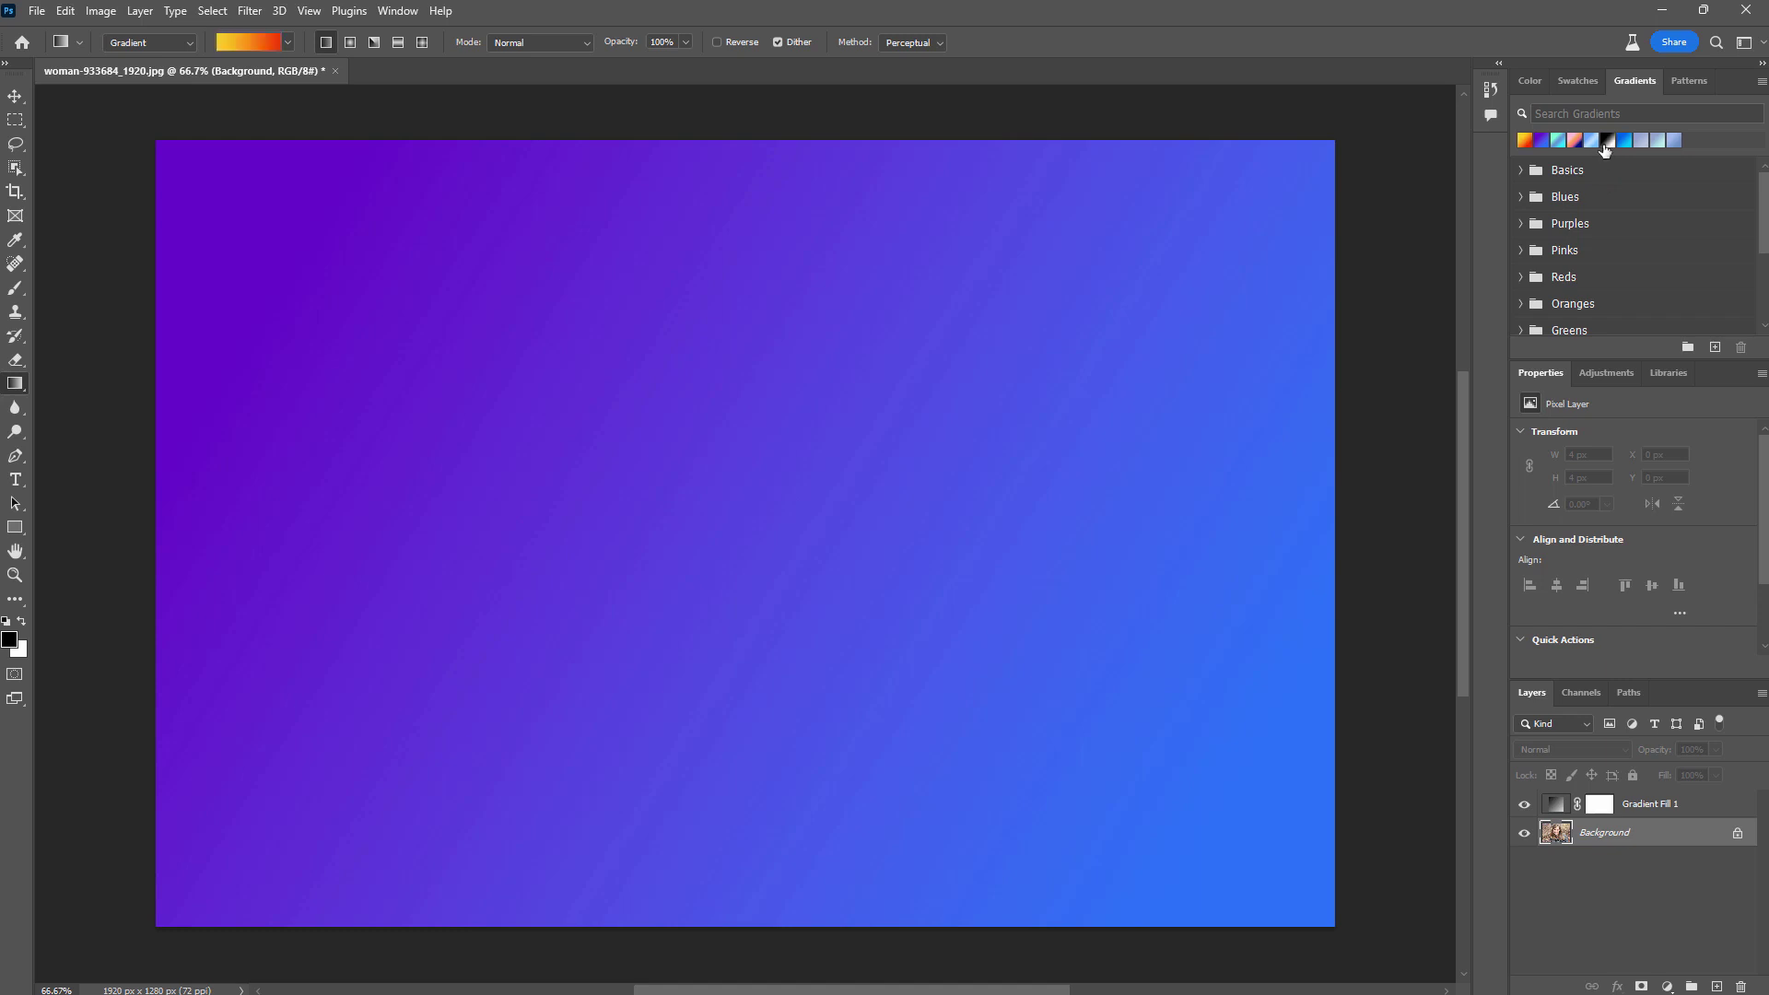
pyautogui.click(288, 42)
pyautogui.click(299, 465)
pyautogui.click(1682, 805)
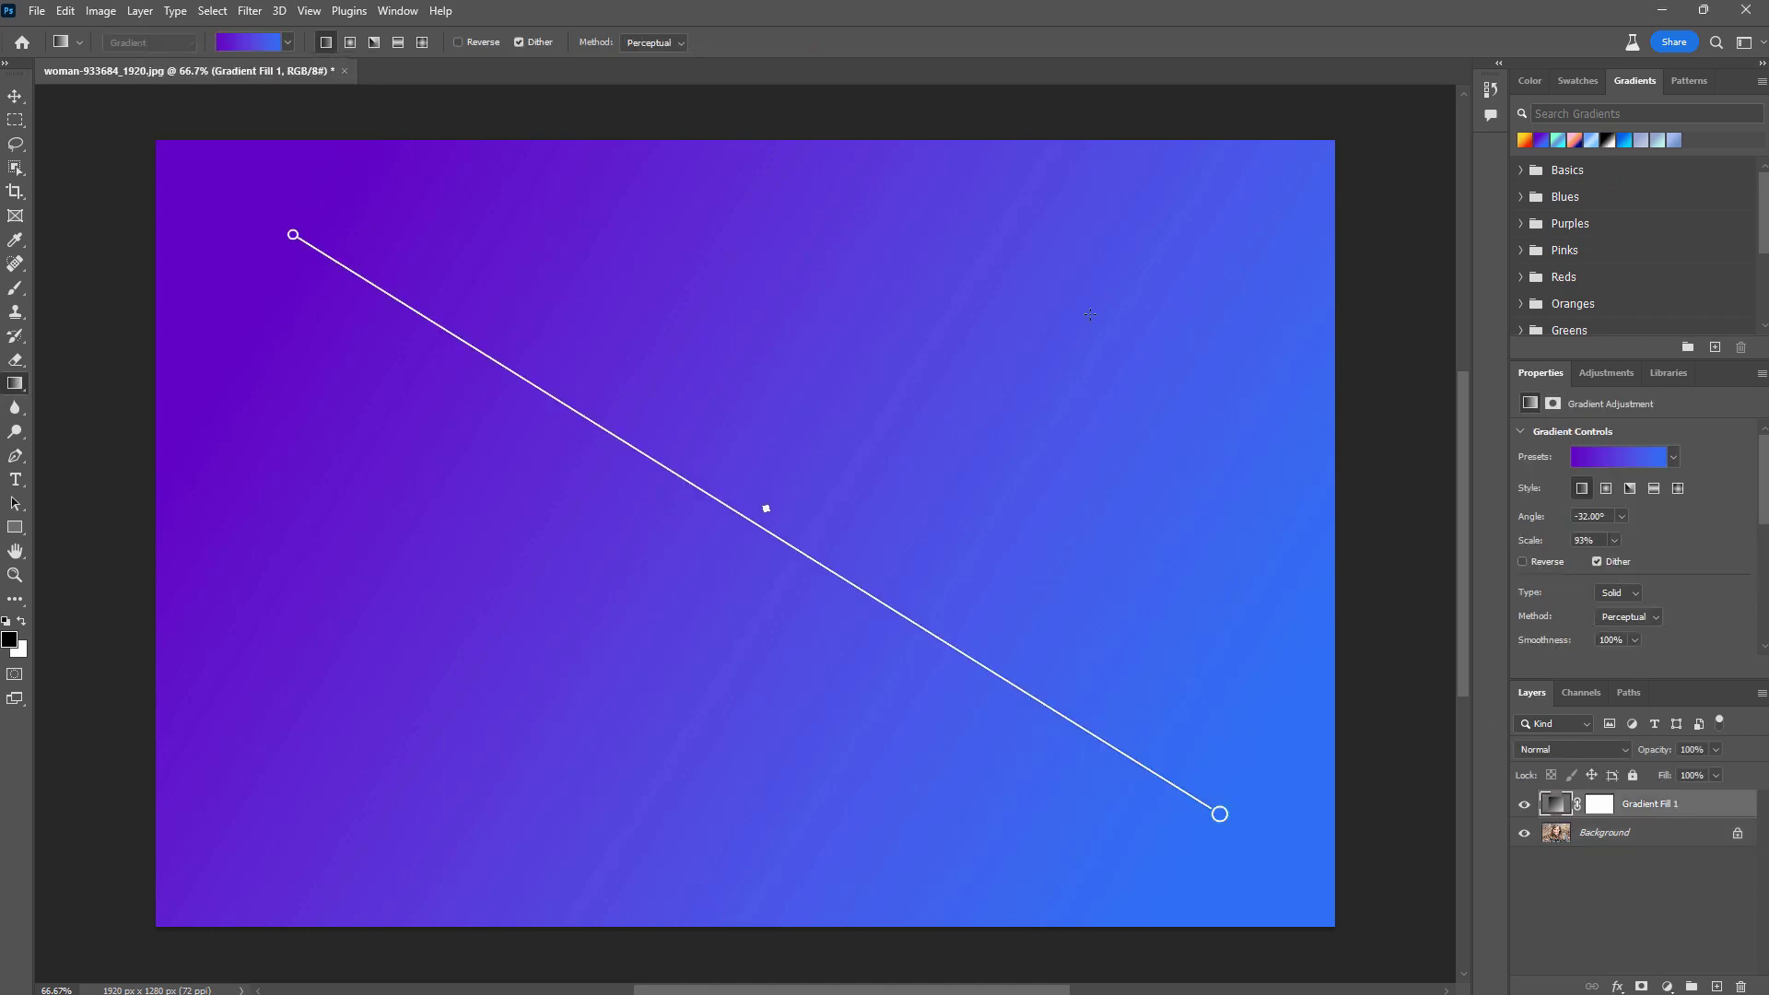
pyautogui.click(1525, 140)
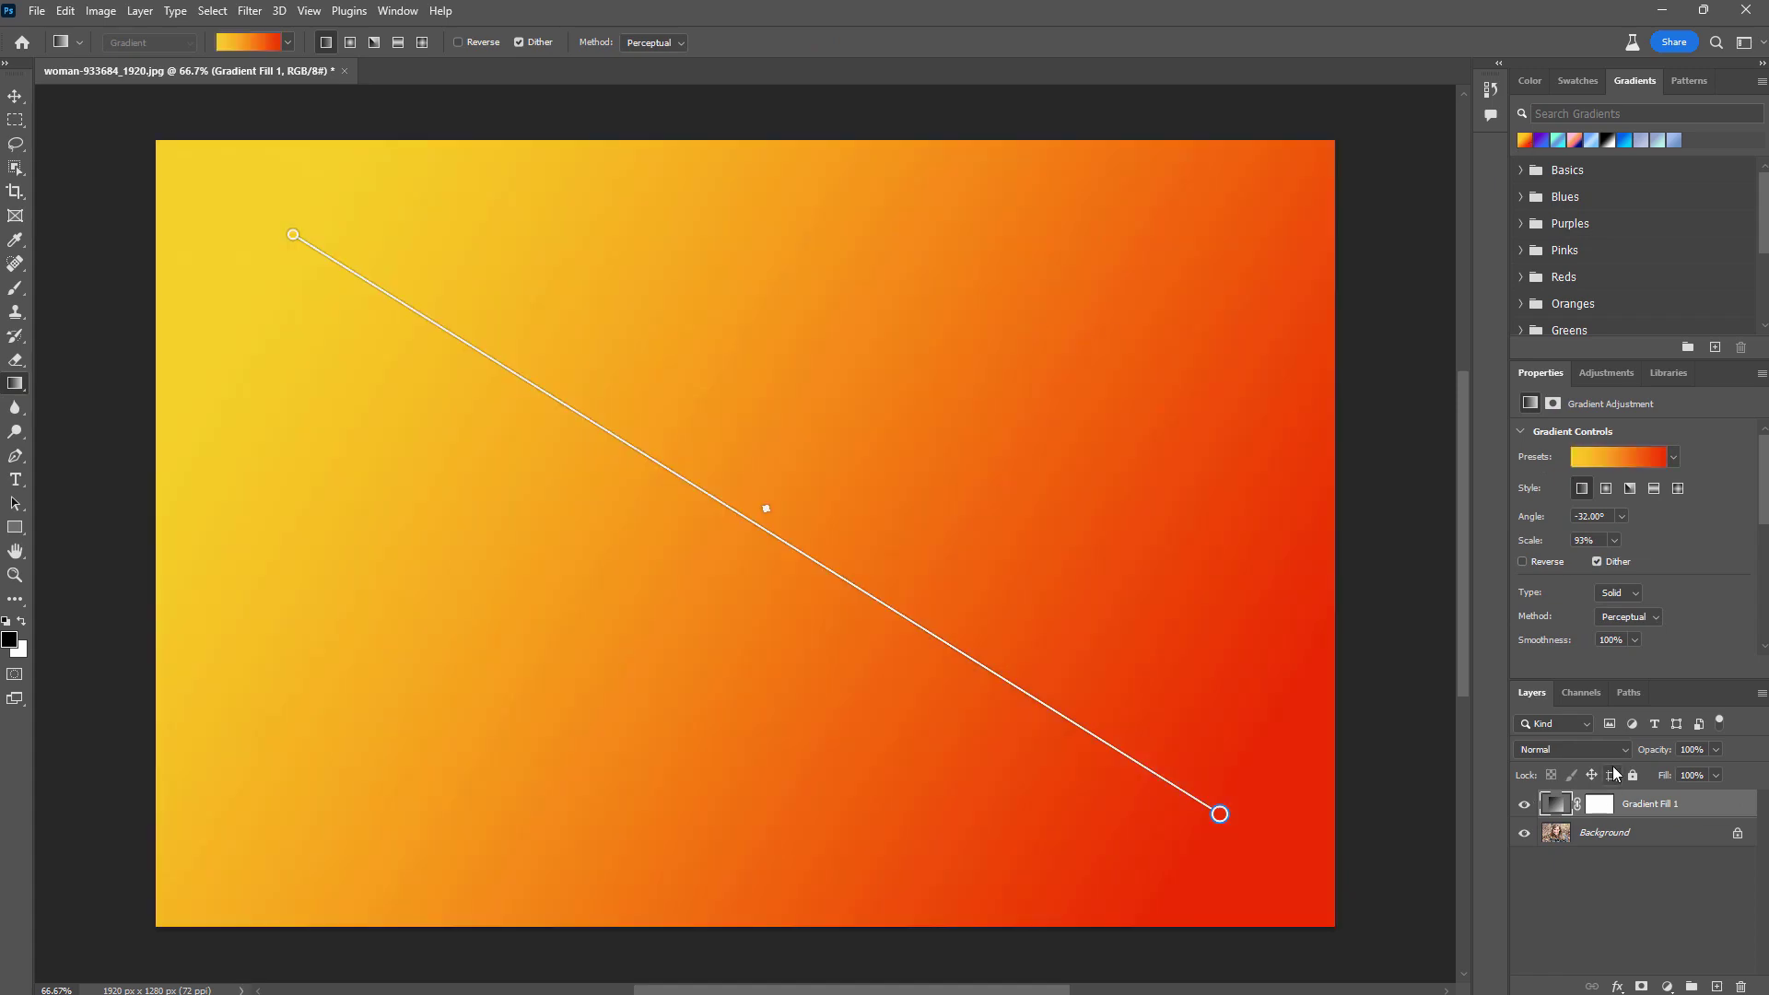
# Set the gradient fill layer's blend mode to Soft Light and its opacity to 35%
pyautogui.click(1584, 750)
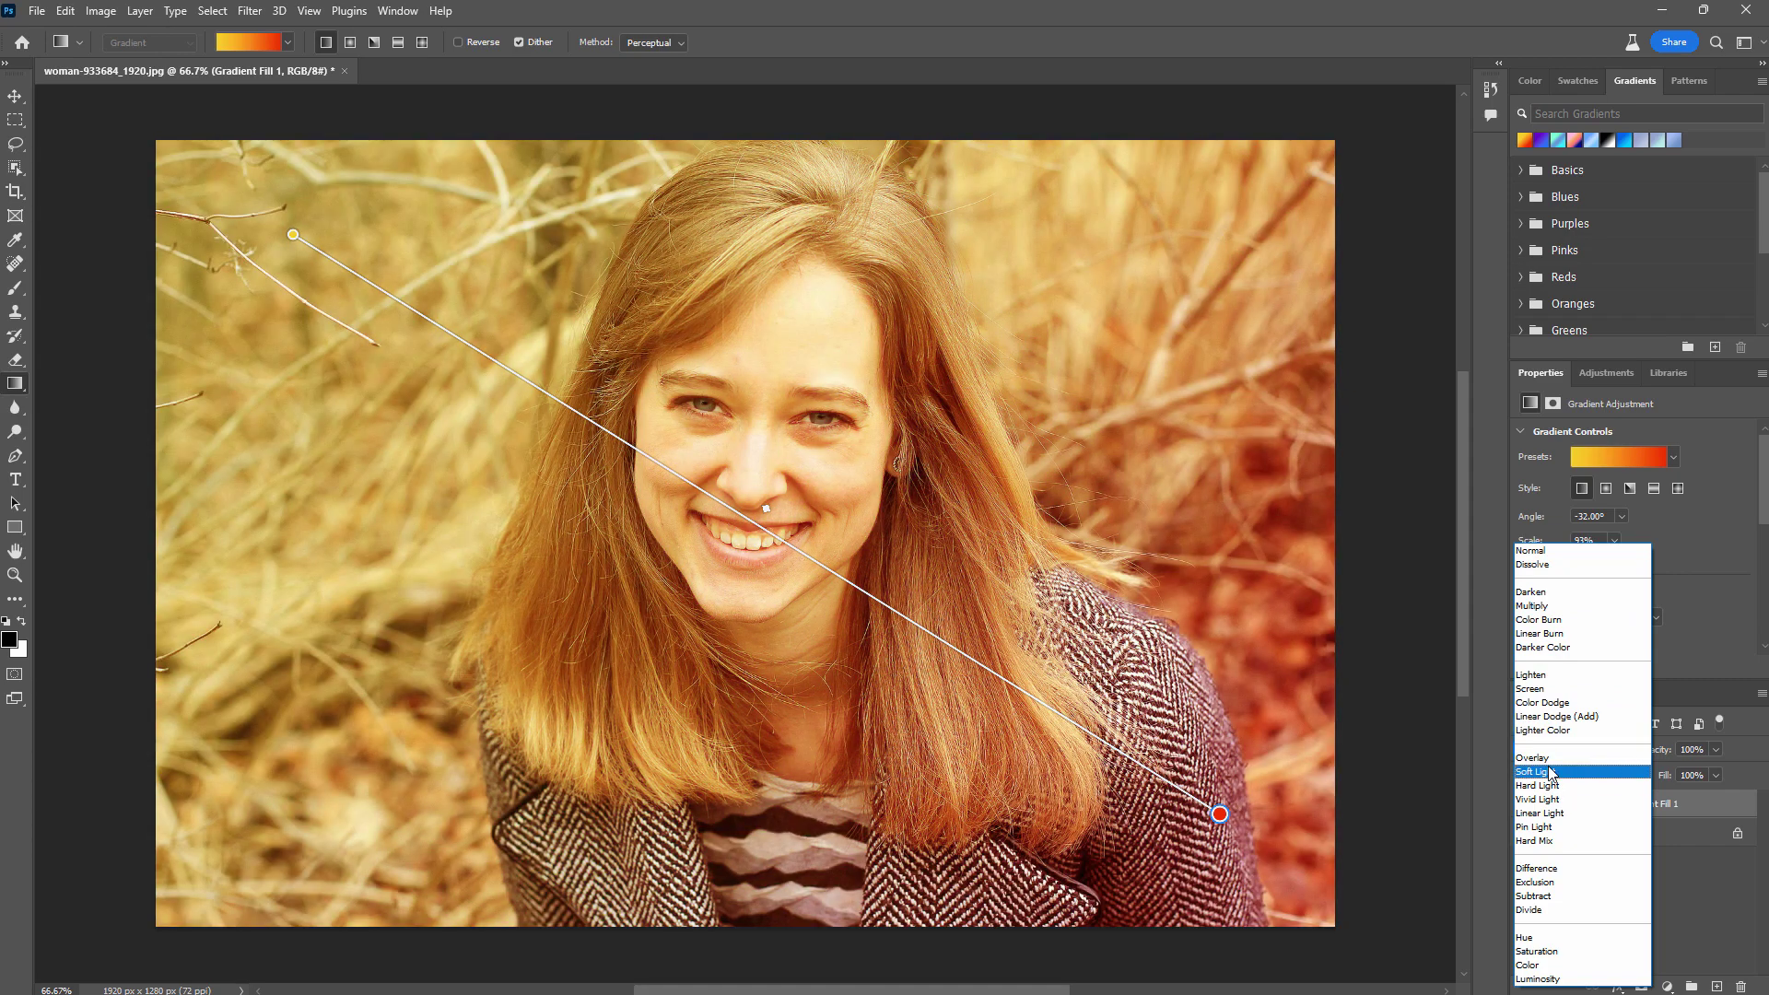
pyautogui.click(1551, 772)
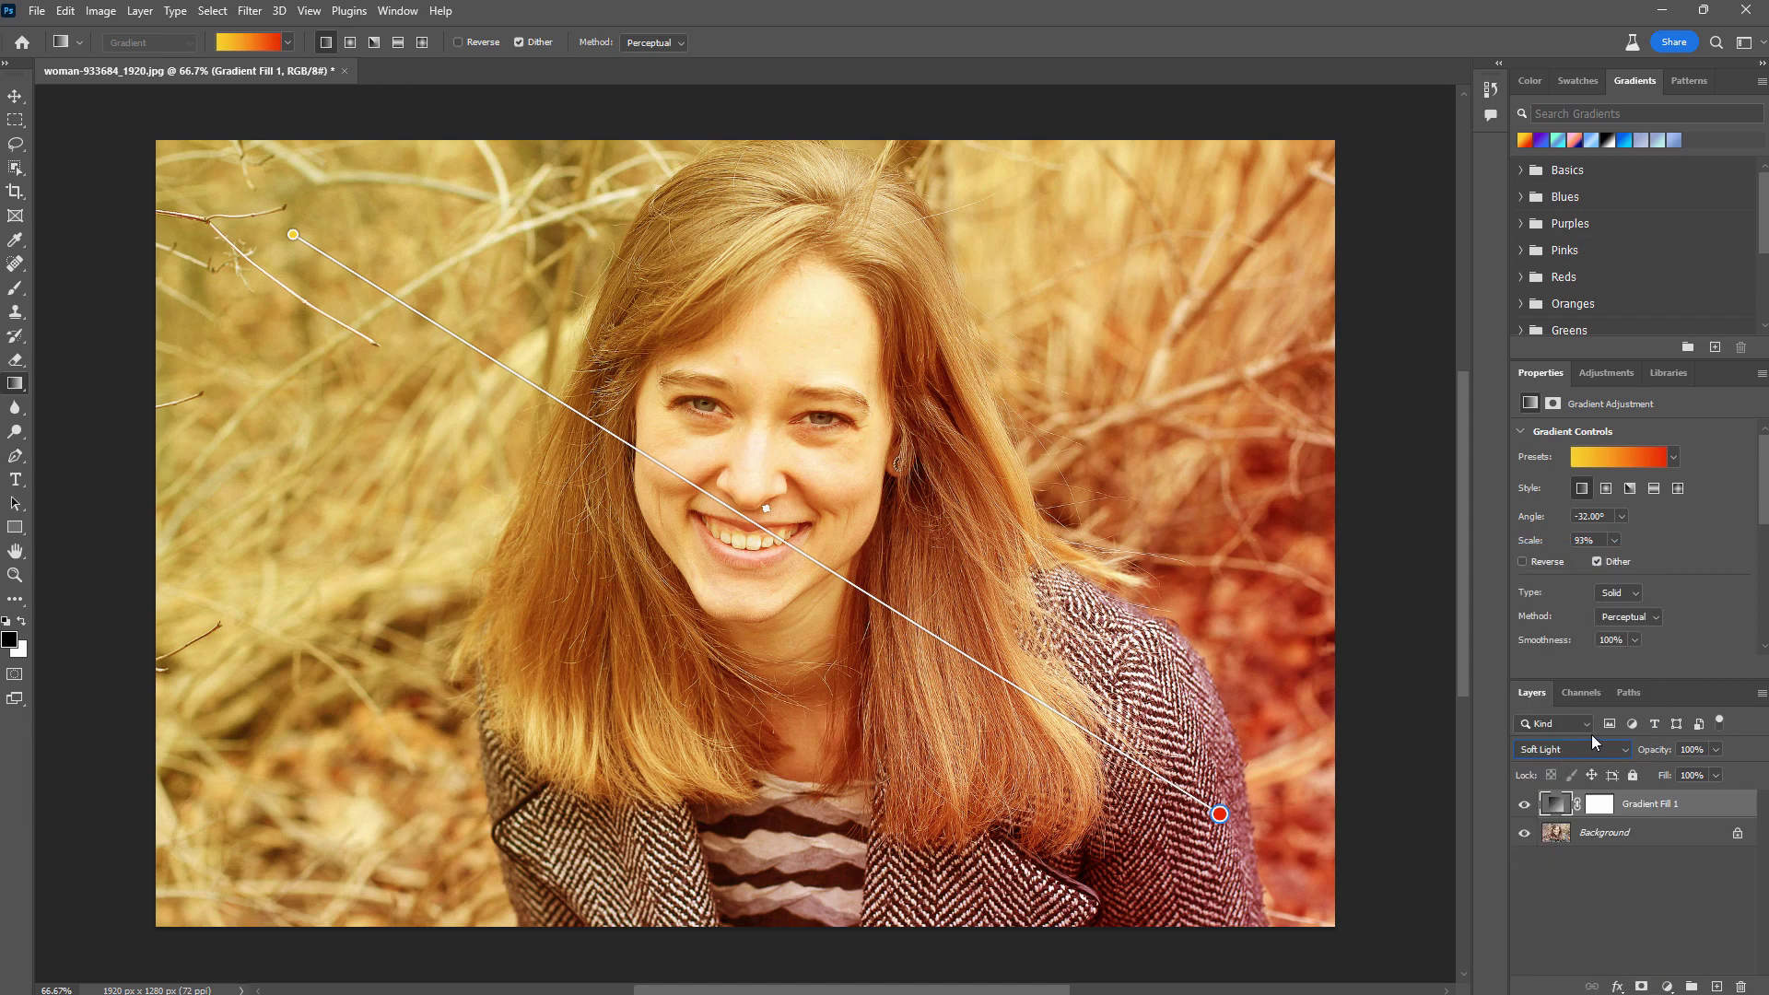
pyautogui.click(1714, 750)
pyautogui.moveTo(1681, 774); pyautogui.dragTo(1668, 774)
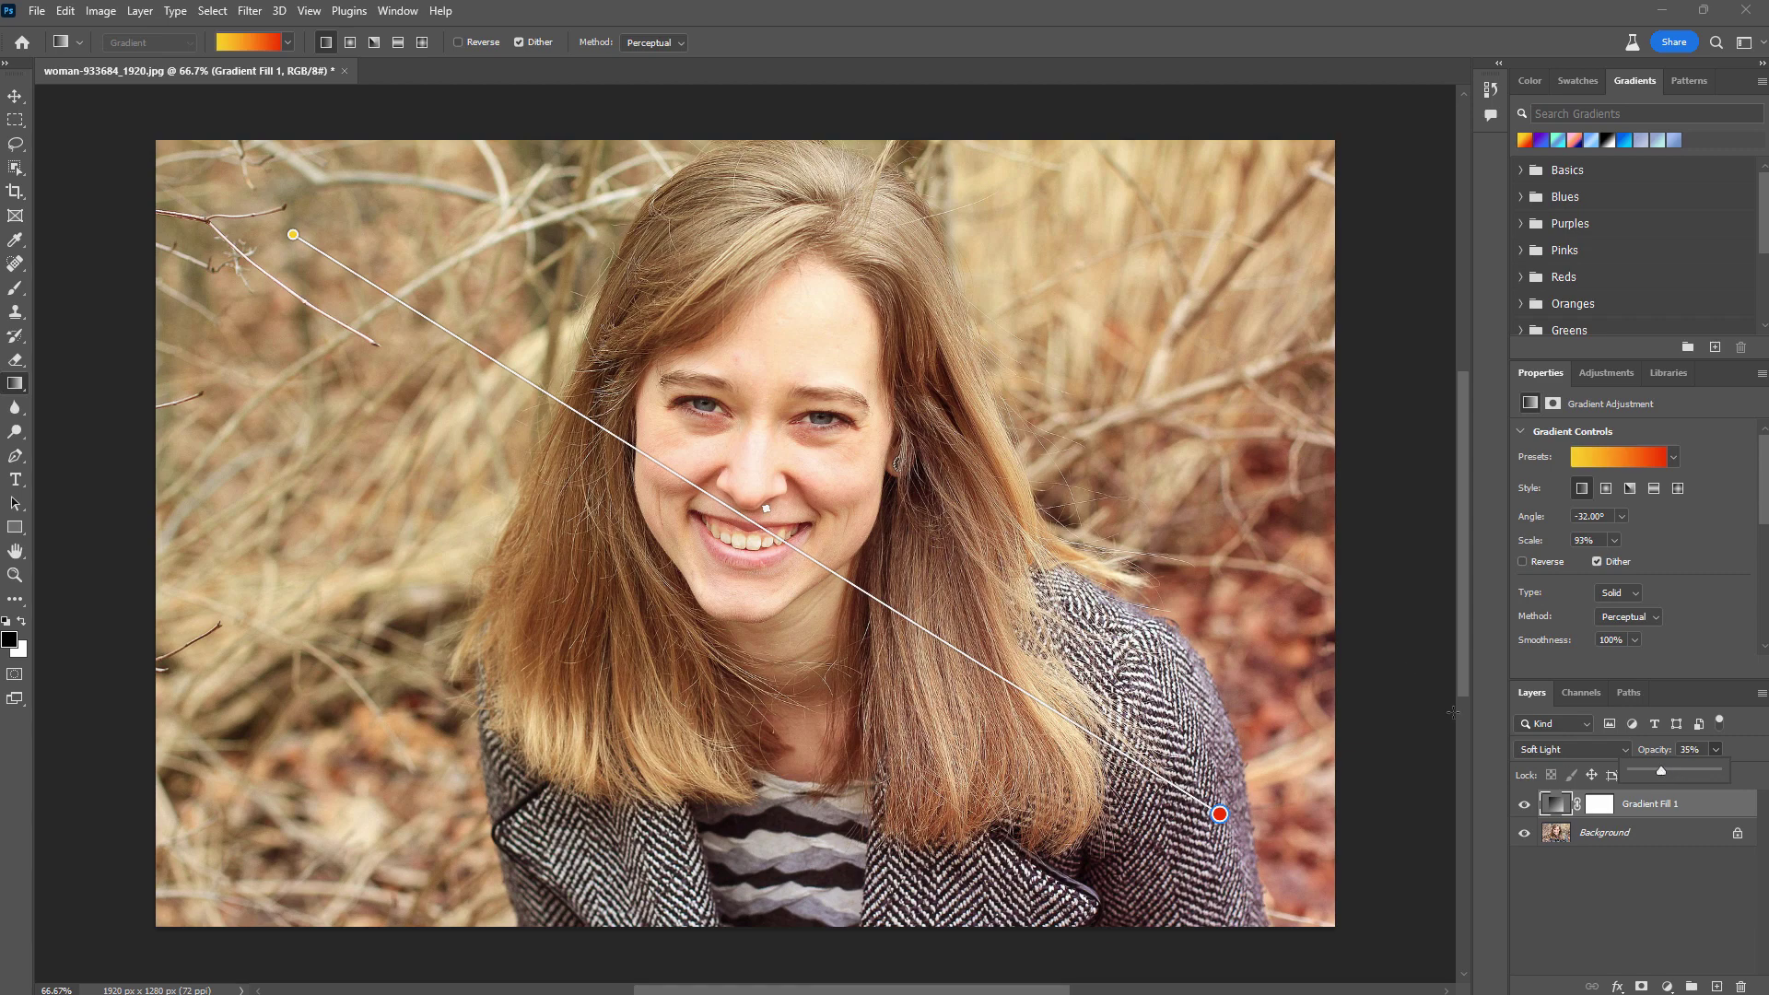
# Toggle the gradient fill layer's visibility to compare the photo with and without the yellow-red tint
pyautogui.click(1525, 804)
pyautogui.click(1525, 806)
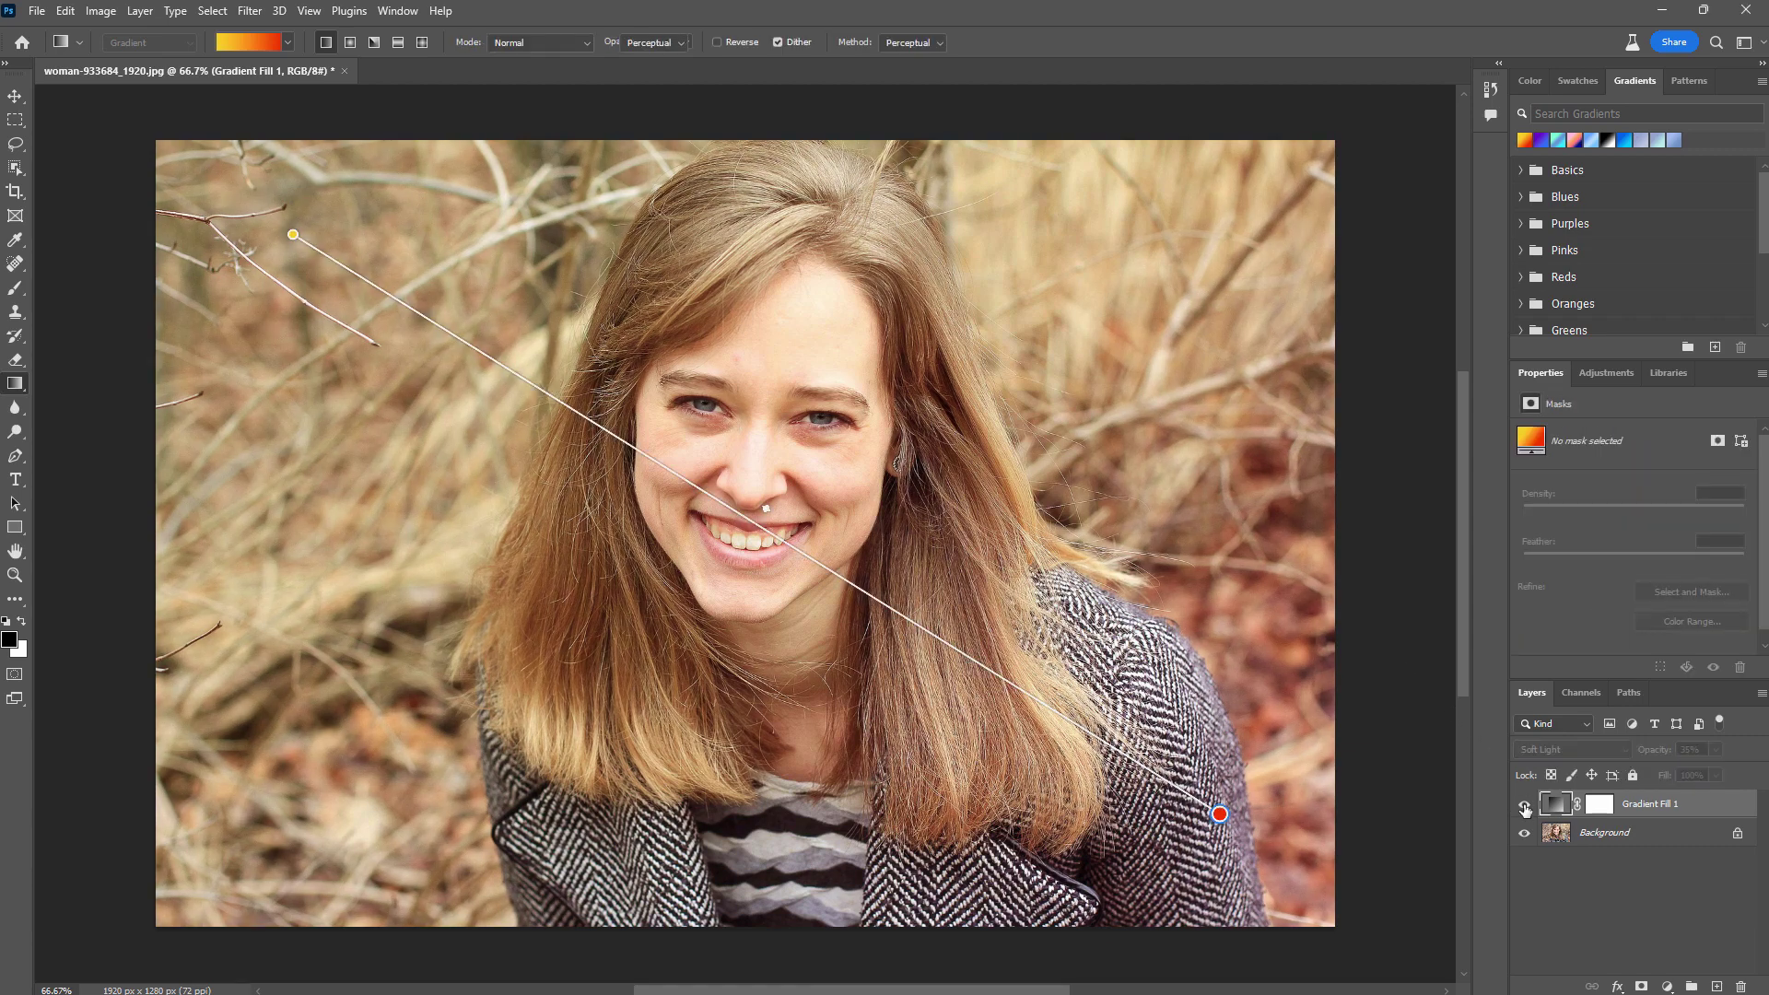
pyautogui.click(1525, 806)
pyautogui.click(1525, 807)
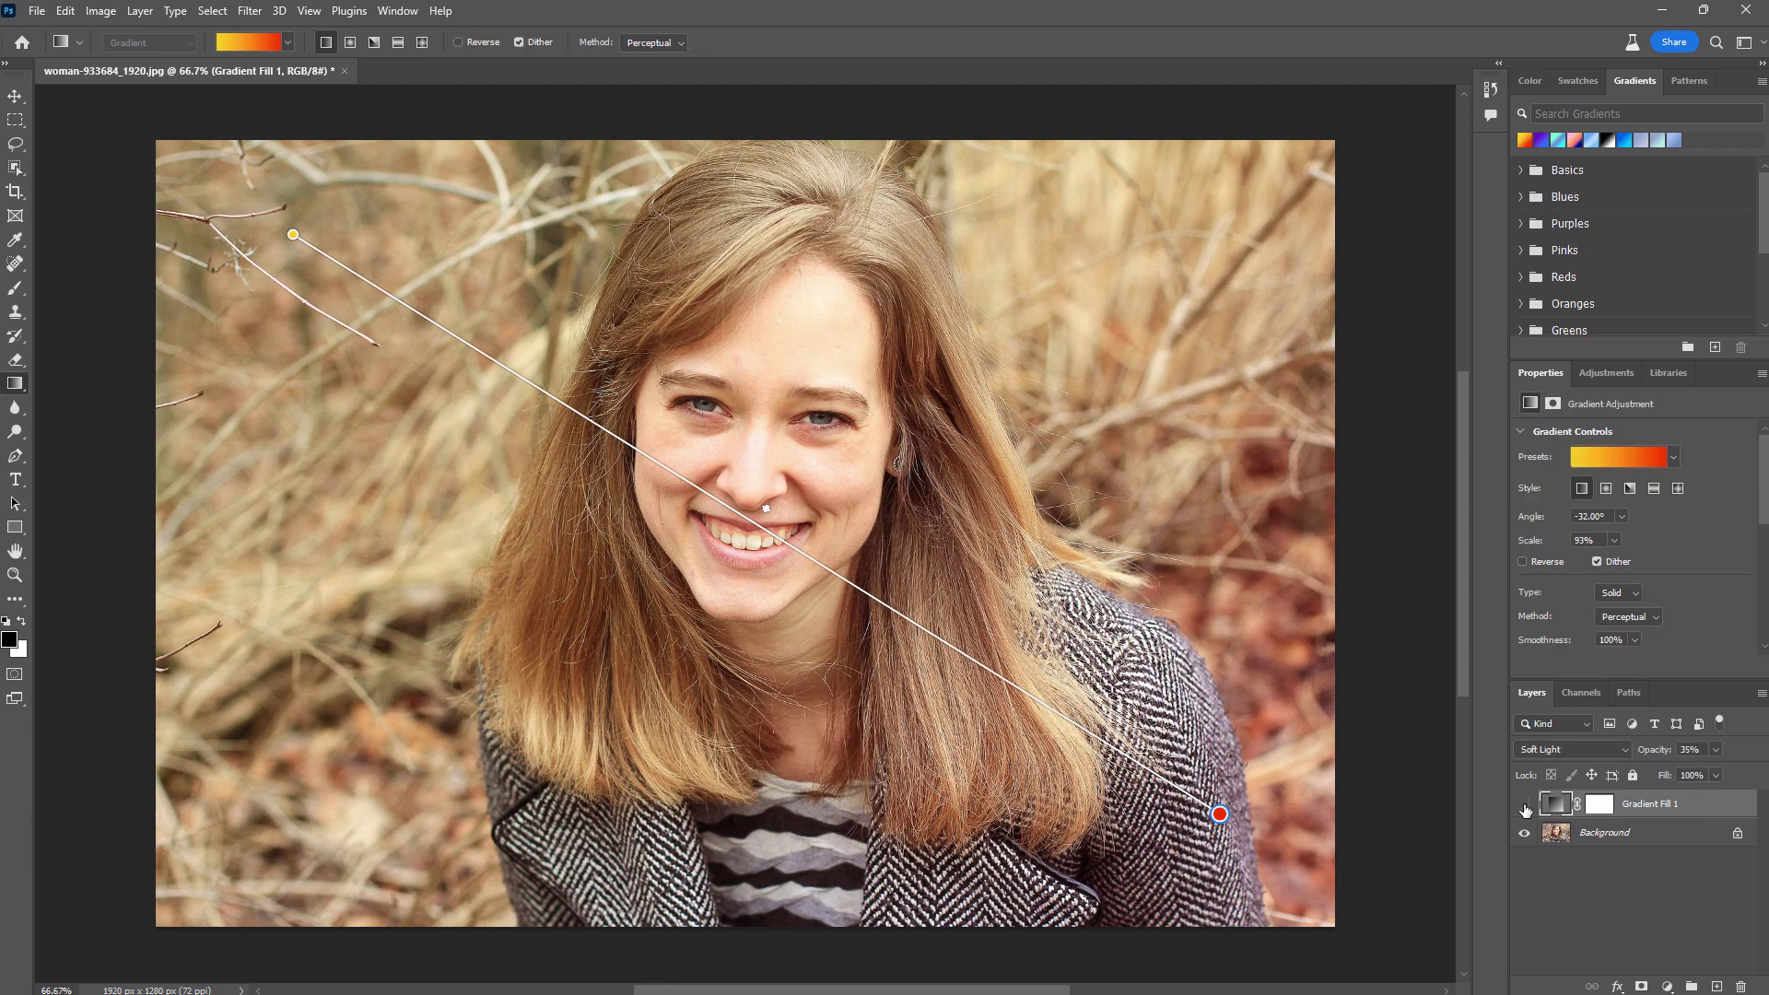
pyautogui.click(1525, 808)
pyautogui.click(1525, 808)
# Recolour the gradient with the pink-orange-navy preset and pull its navy end in near the chin, to about 53% scale
pyautogui.click(1574, 144)
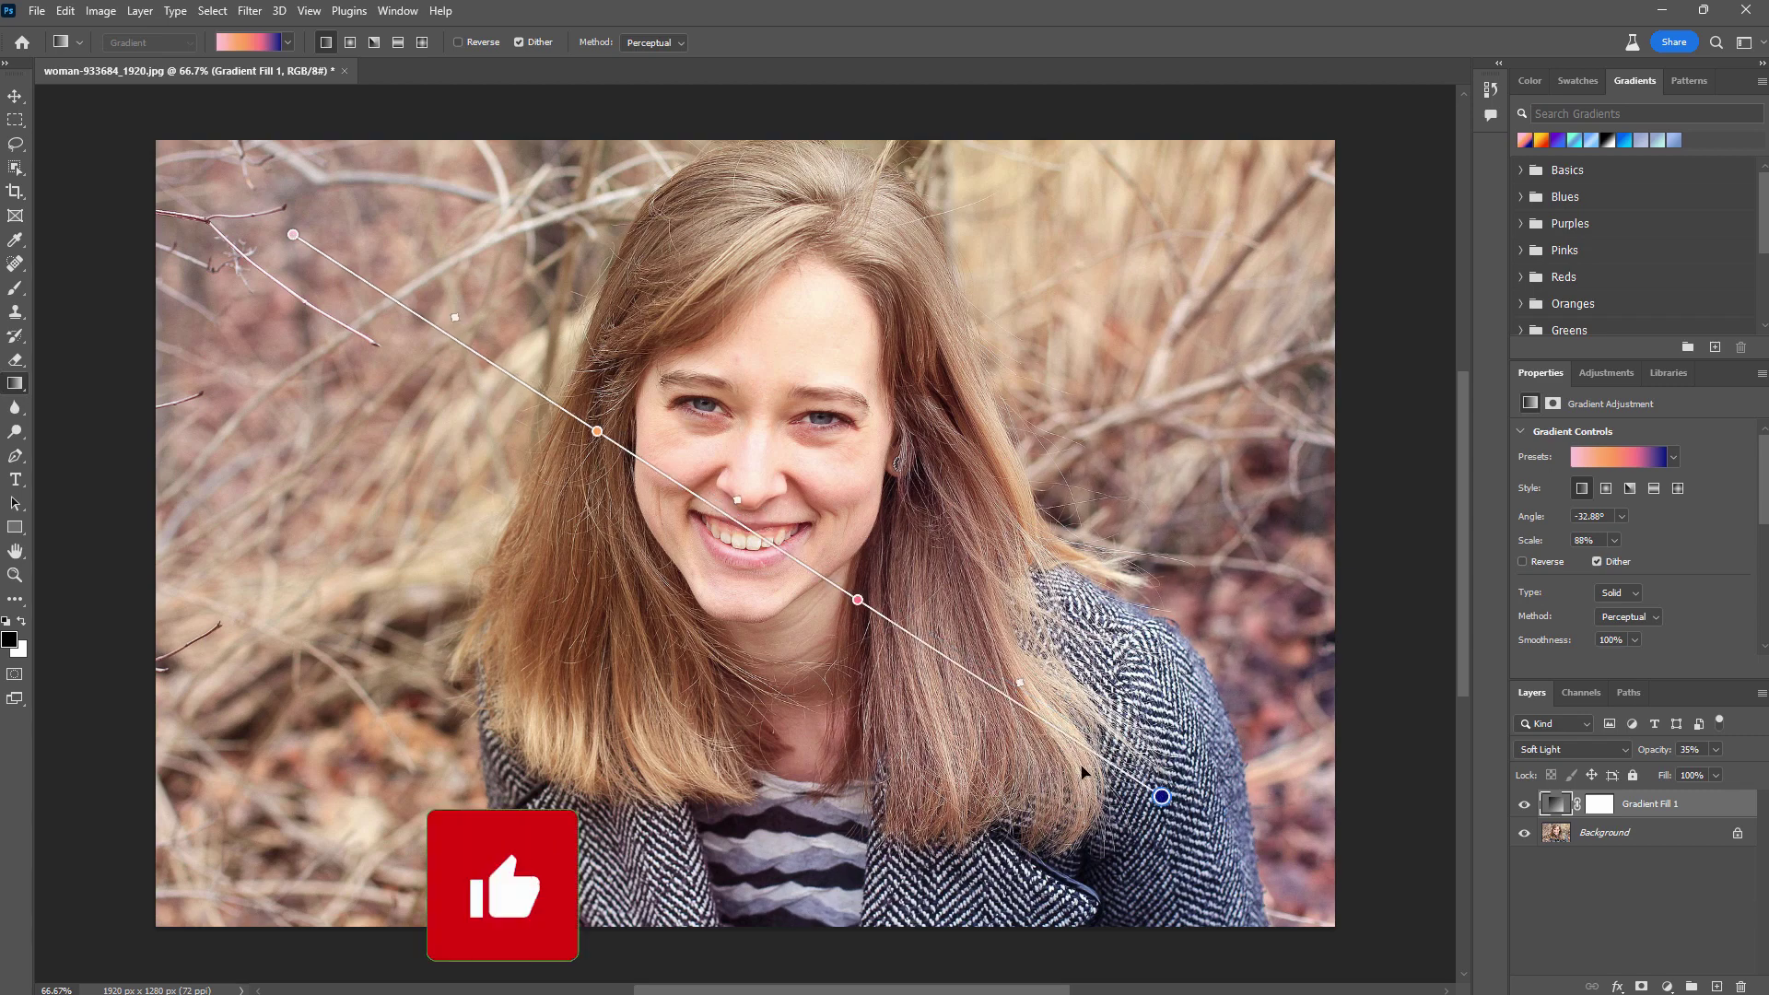
pyautogui.moveTo(1172, 808); pyautogui.dragTo(802, 591)
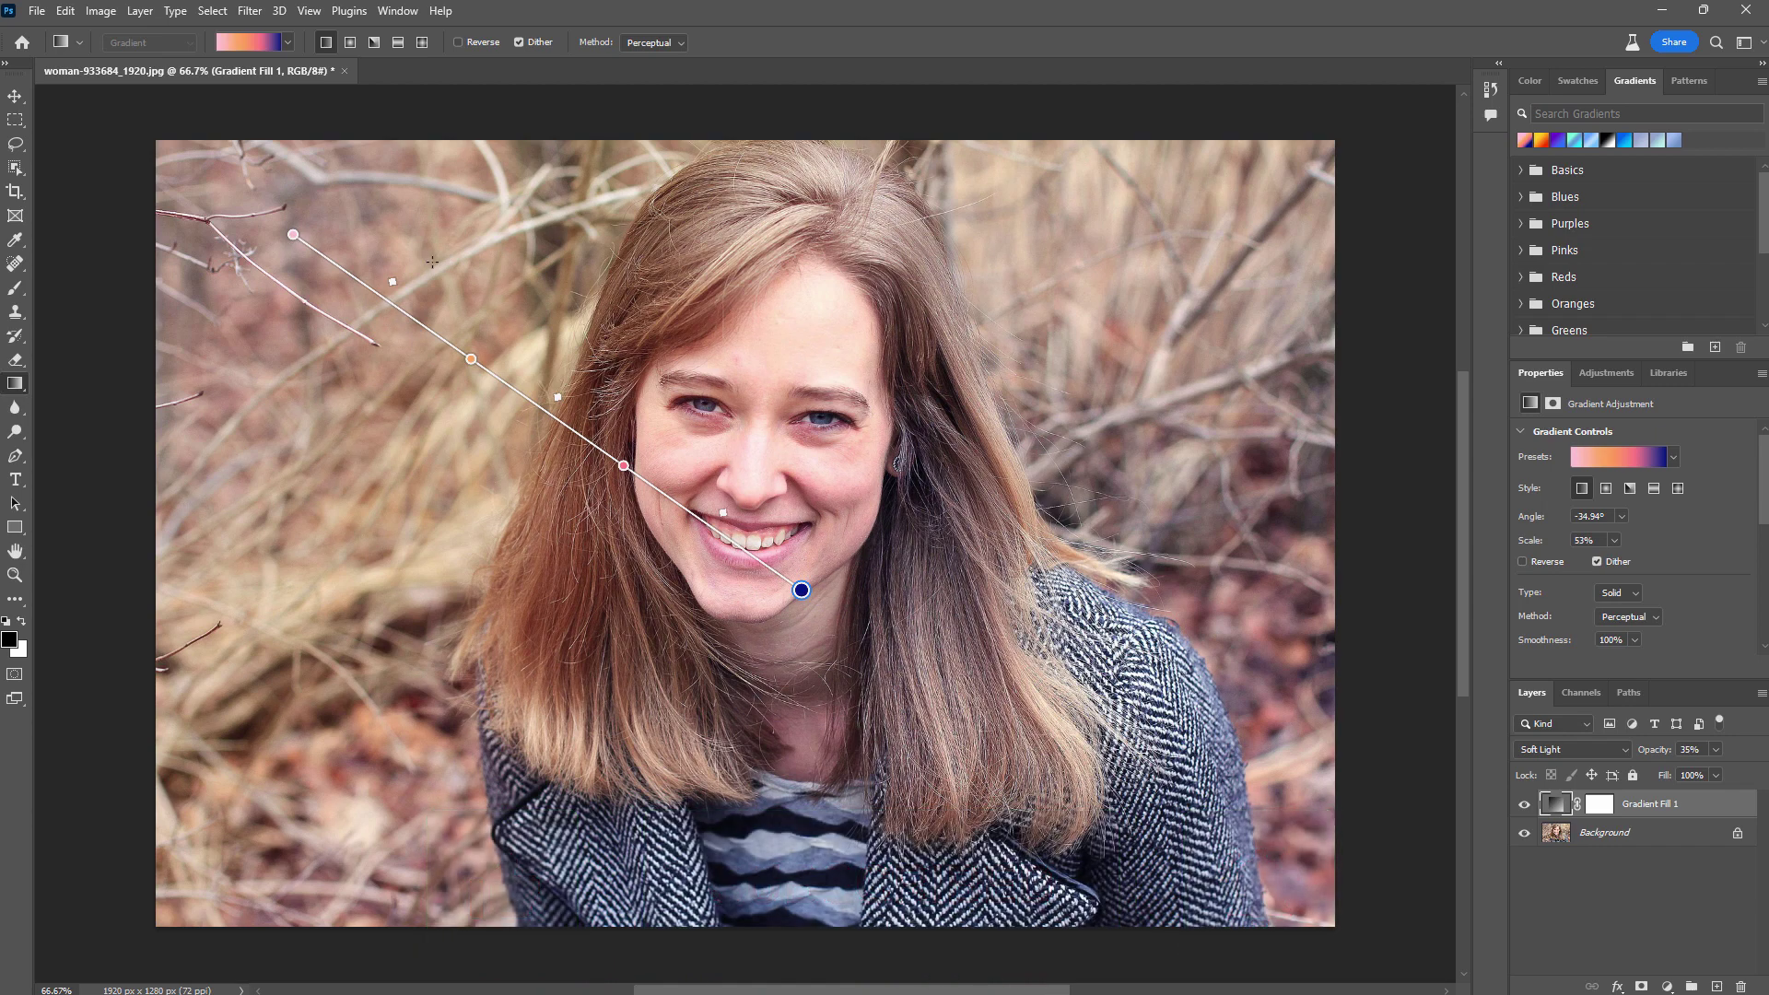
# Set the gradient fill layer's opacity to about 93%
pyautogui.click(1715, 750)
pyautogui.moveTo(1713, 767); pyautogui.dragTo(1752, 776)
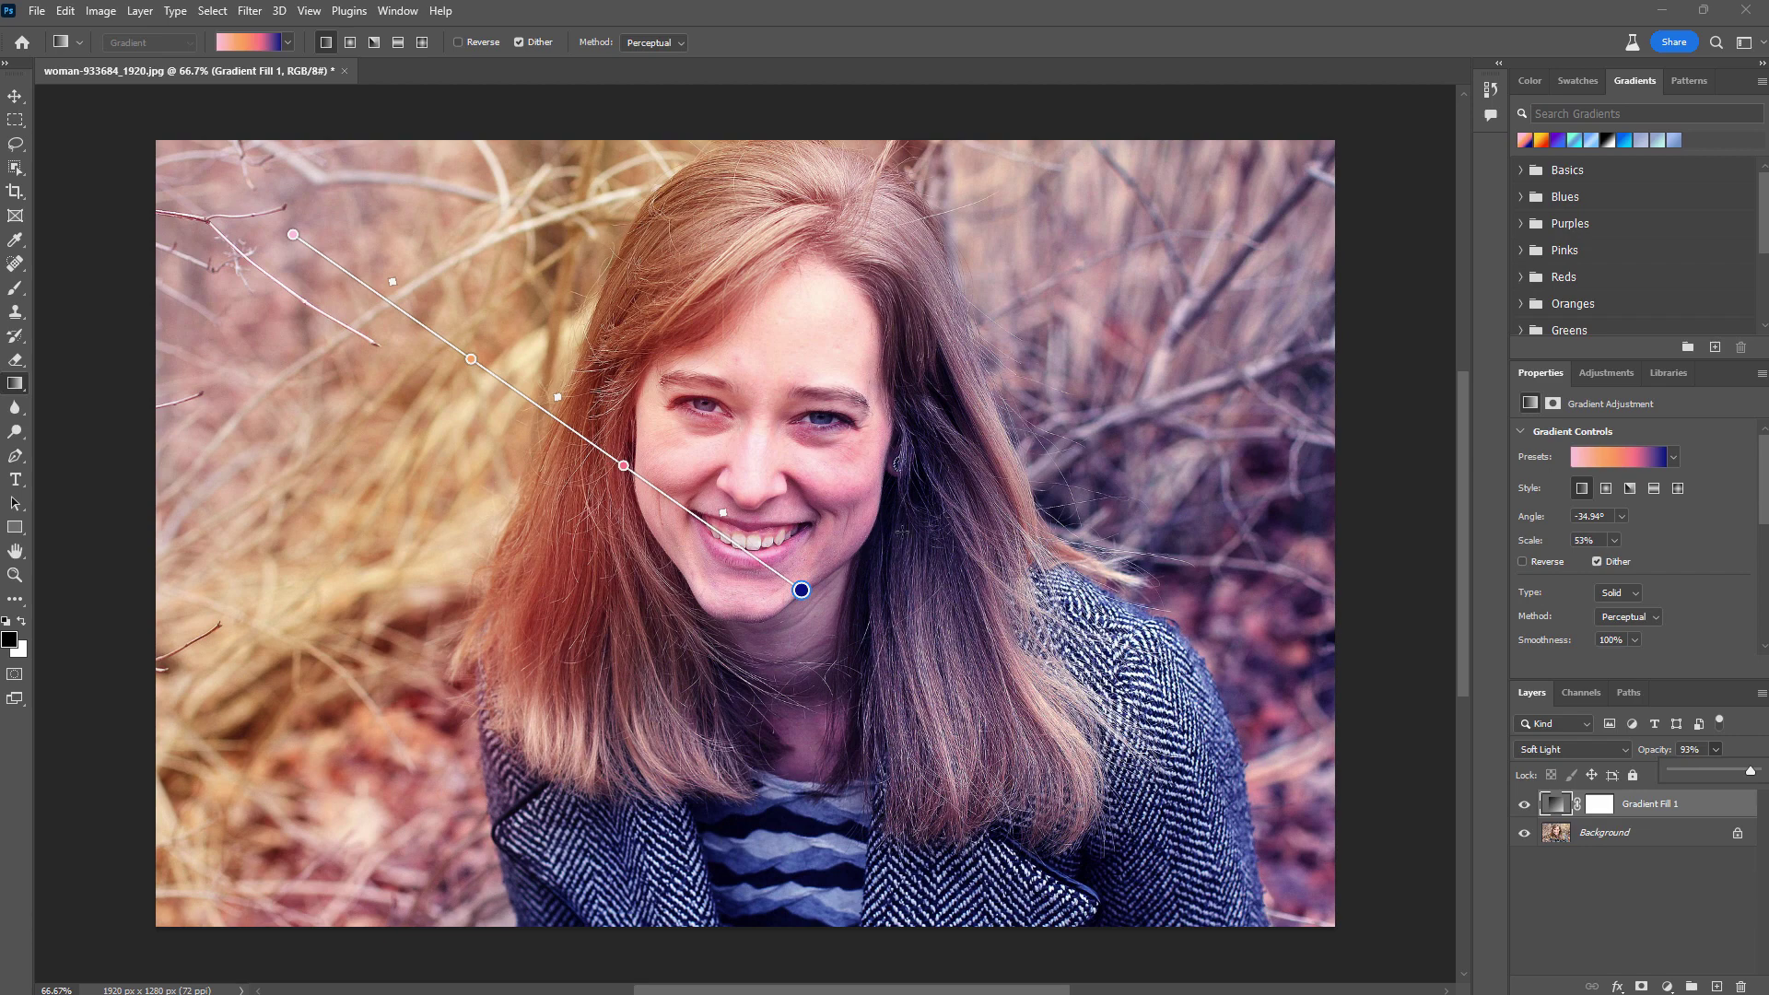
# Switch the gradient fill layer off and on repeatedly to compare the pink-orange-navy effect with the original photo
pyautogui.click(1524, 805)
pyautogui.click(1524, 806)
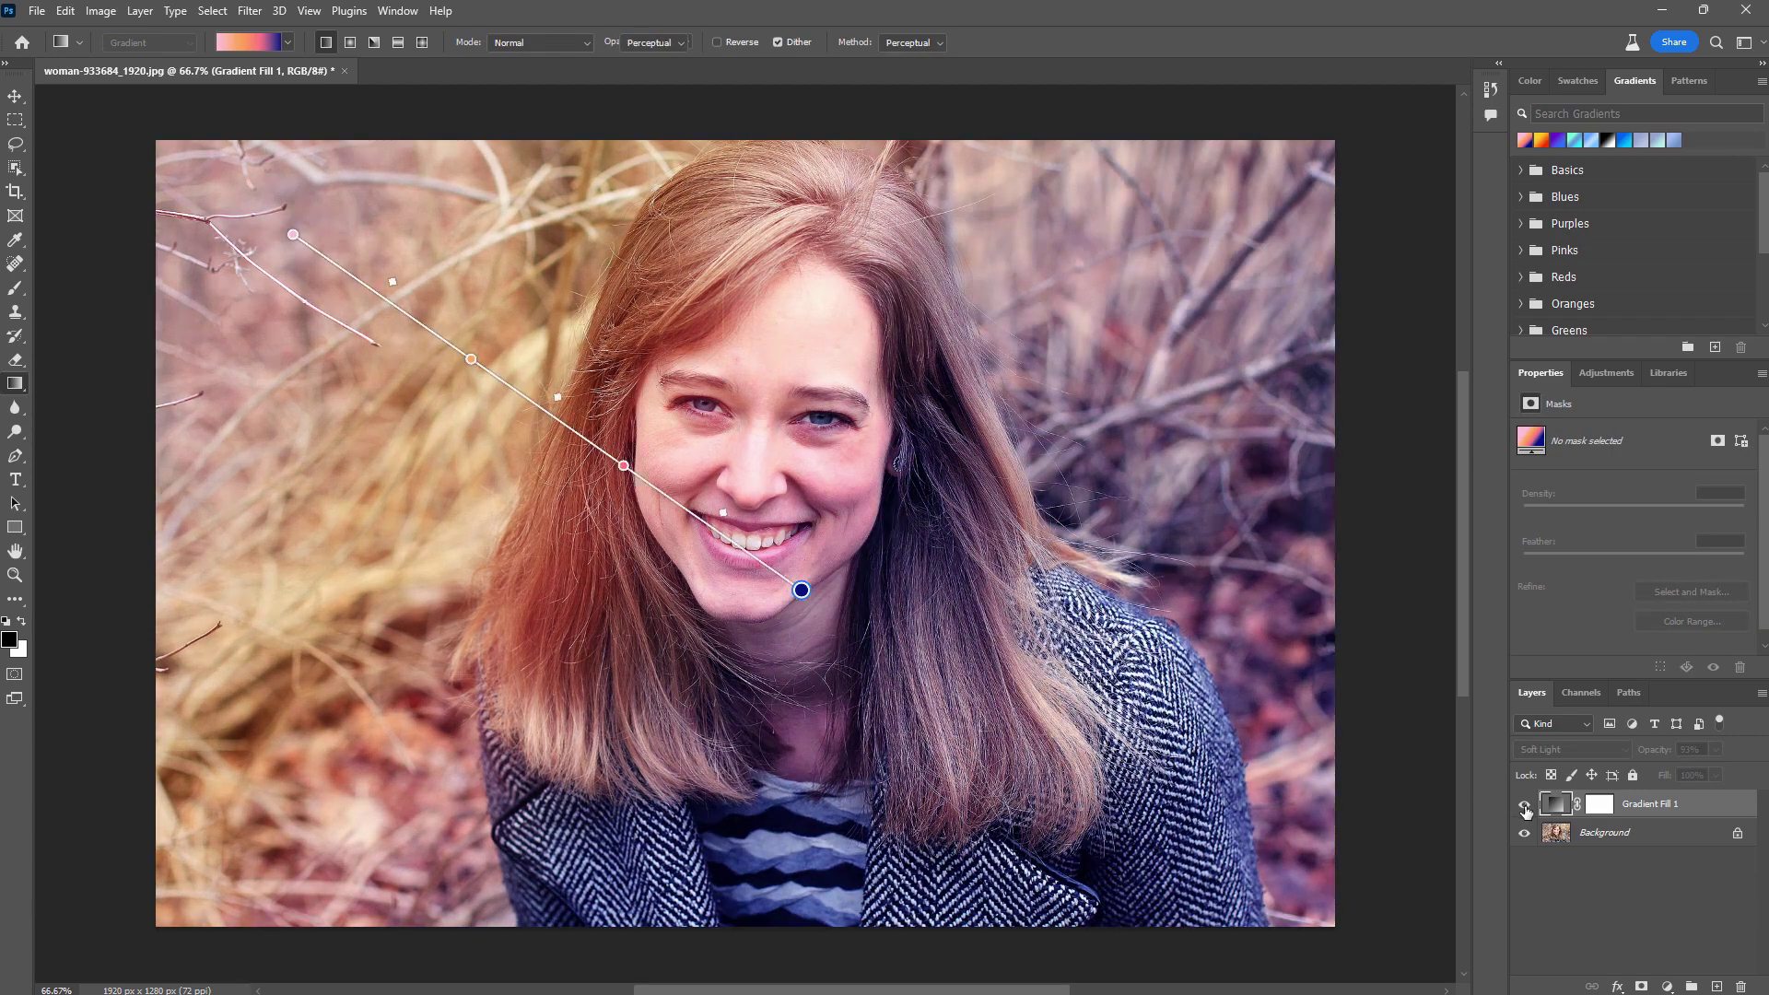
pyautogui.click(1524, 805)
pyautogui.click(1525, 805)
pyautogui.click(1524, 805)
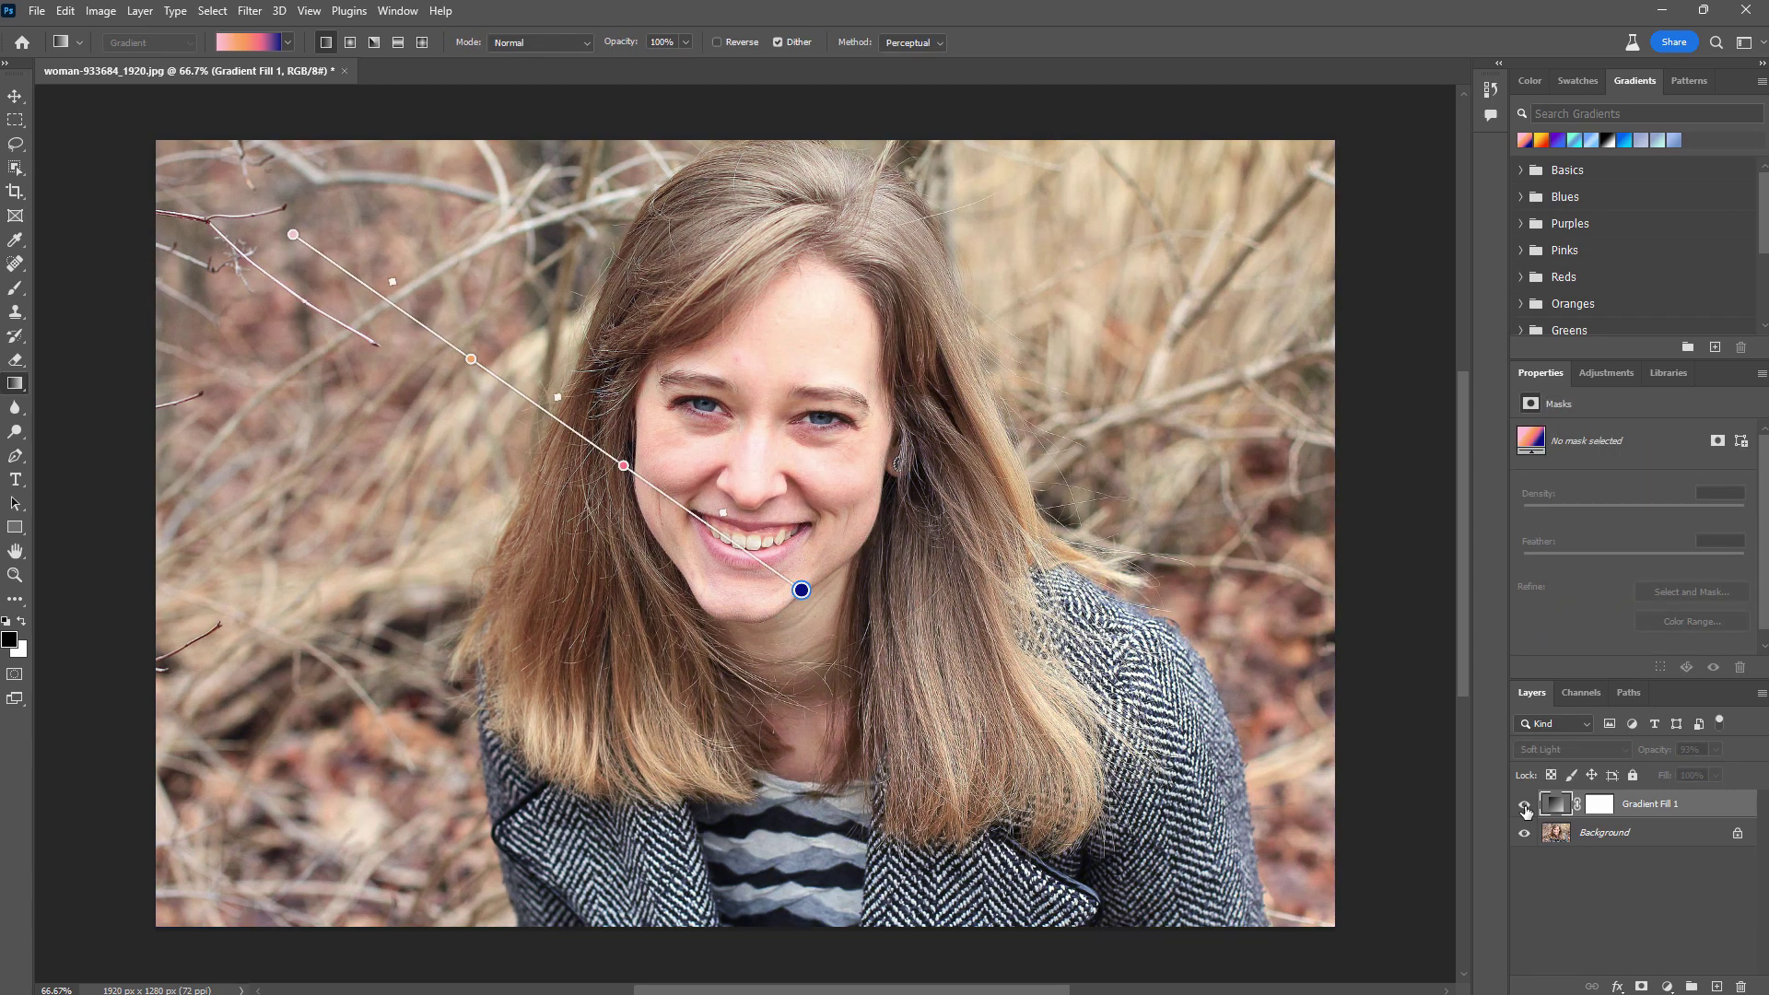
pyautogui.click(1524, 805)
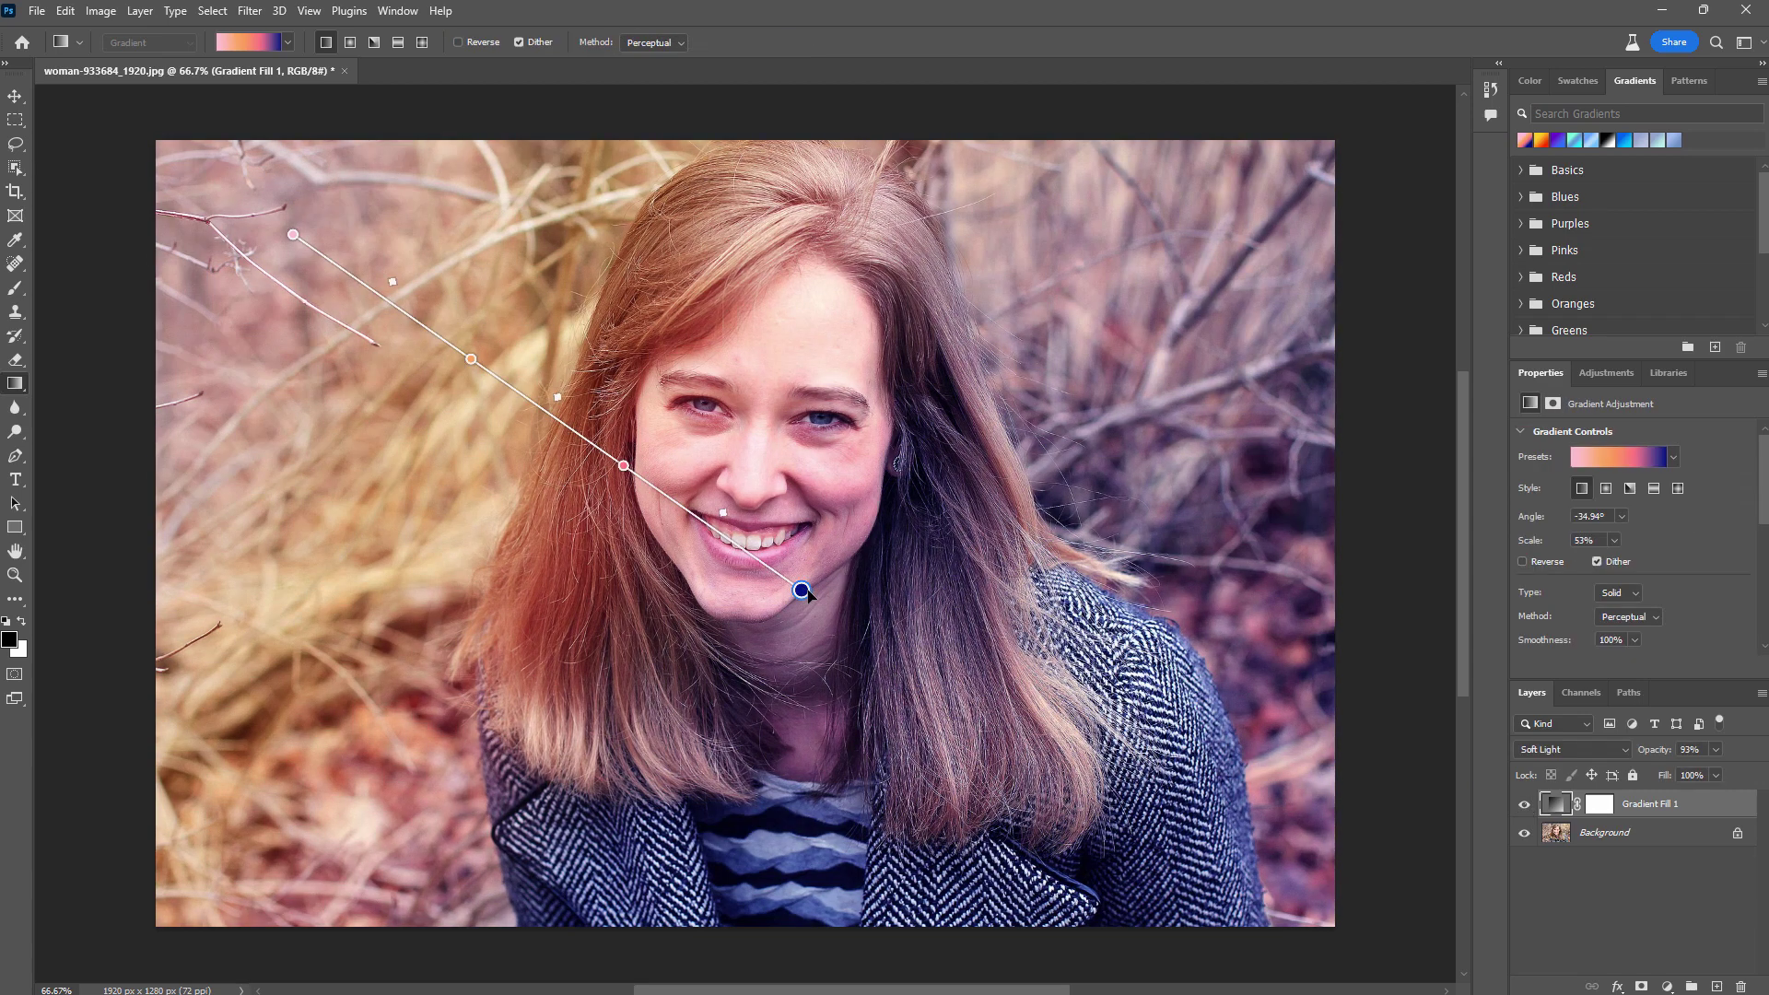
# Shorten the gradient to about 48% scale from its navy end and move its pink start point slightly down and outward
pyautogui.moveTo(802, 590); pyautogui.dragTo(751, 578)
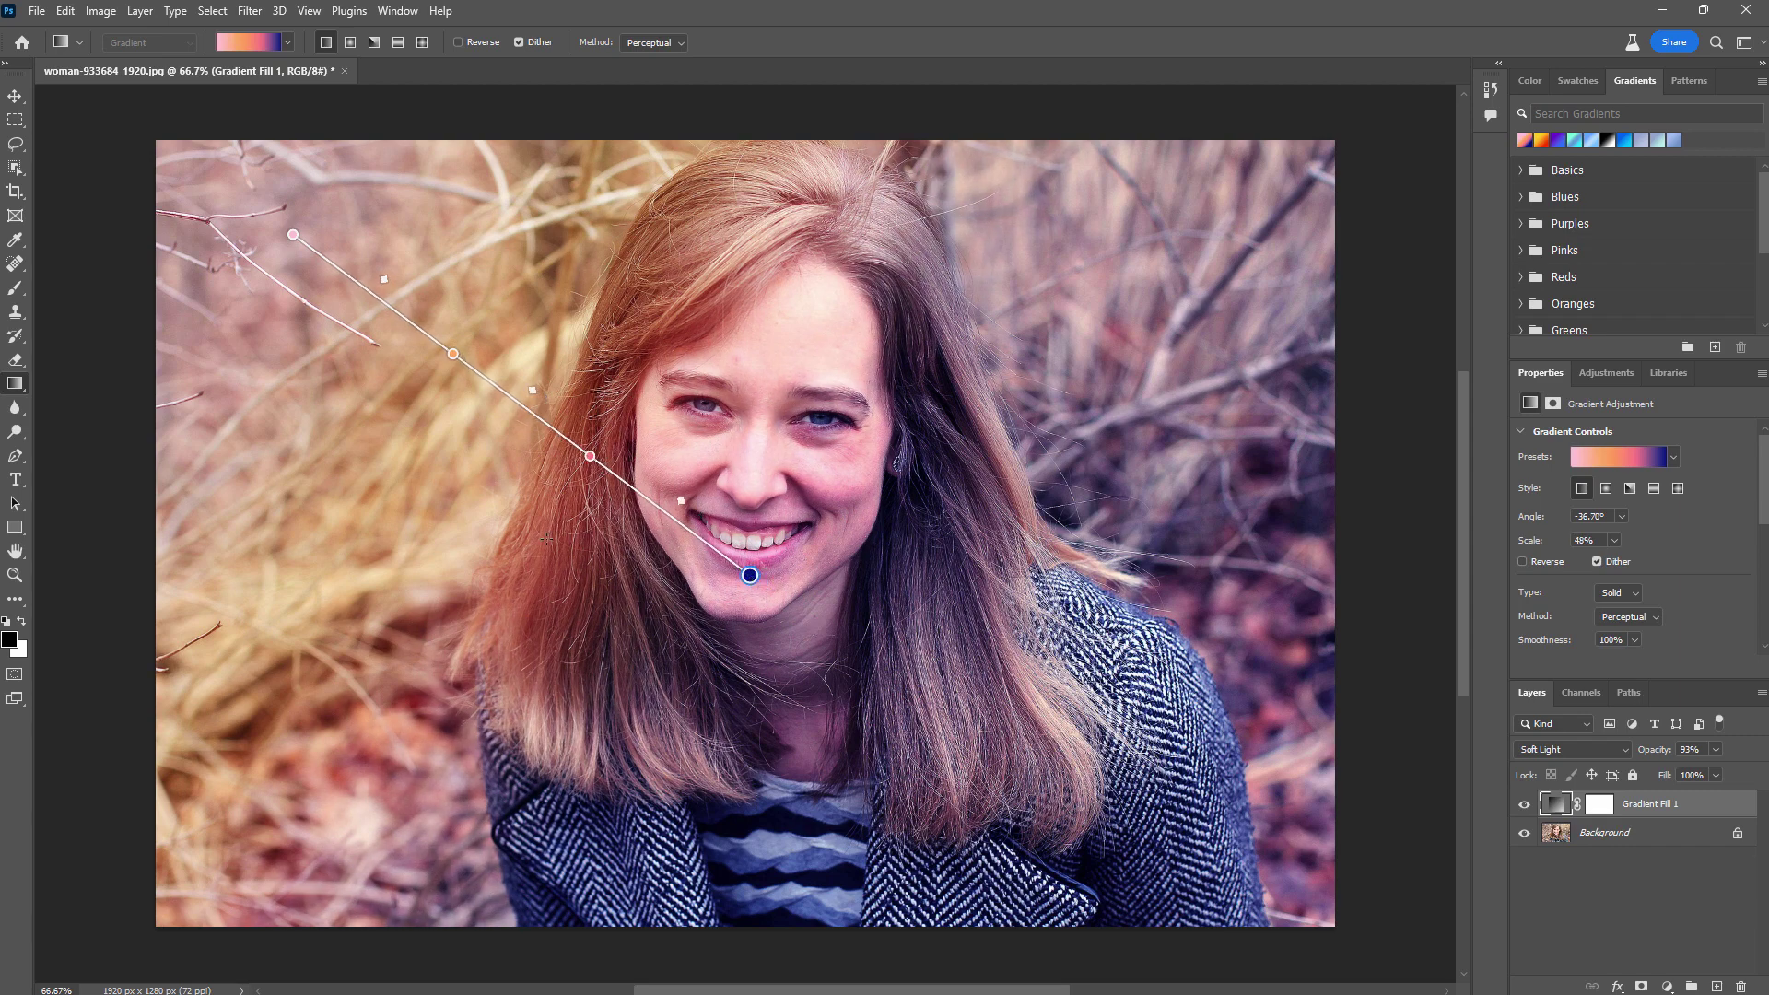
pyautogui.moveTo(291, 236); pyautogui.dragTo(258, 300)
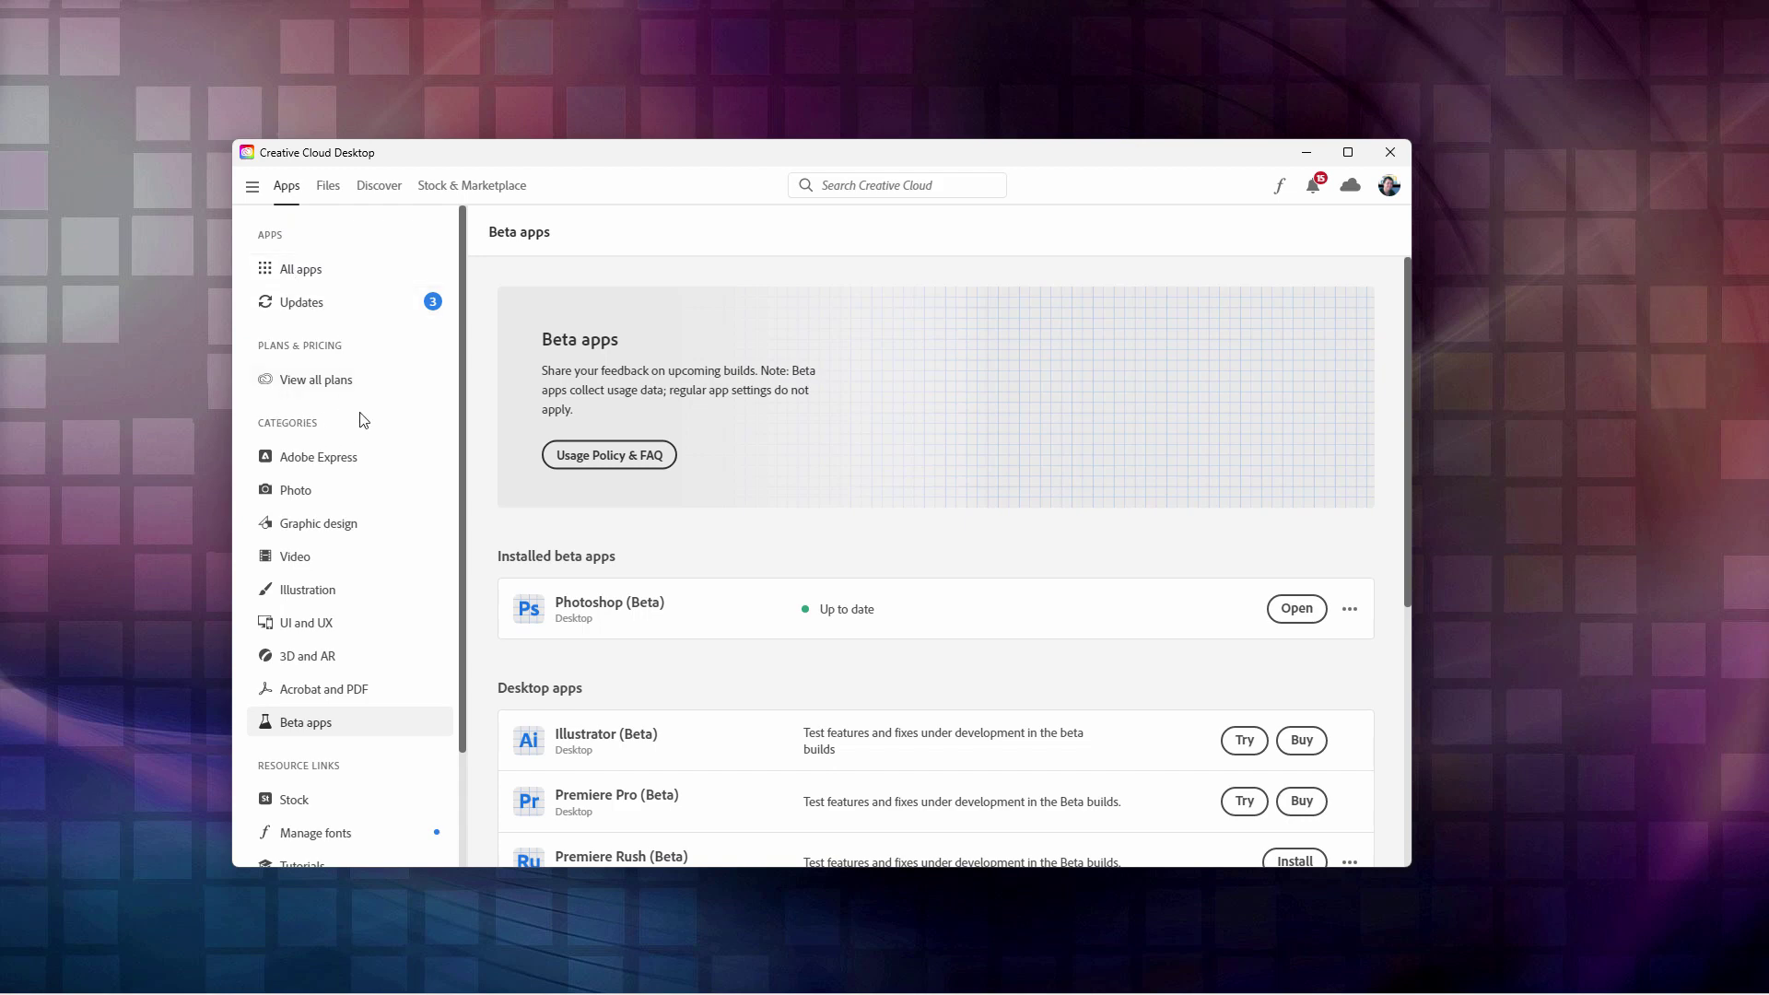
# In Creative Cloud Desktop's beta apps, view the additional options for the installed Photoshop (Beta) and close them without choosing any
pyautogui.scroll(-3, 463, 530)
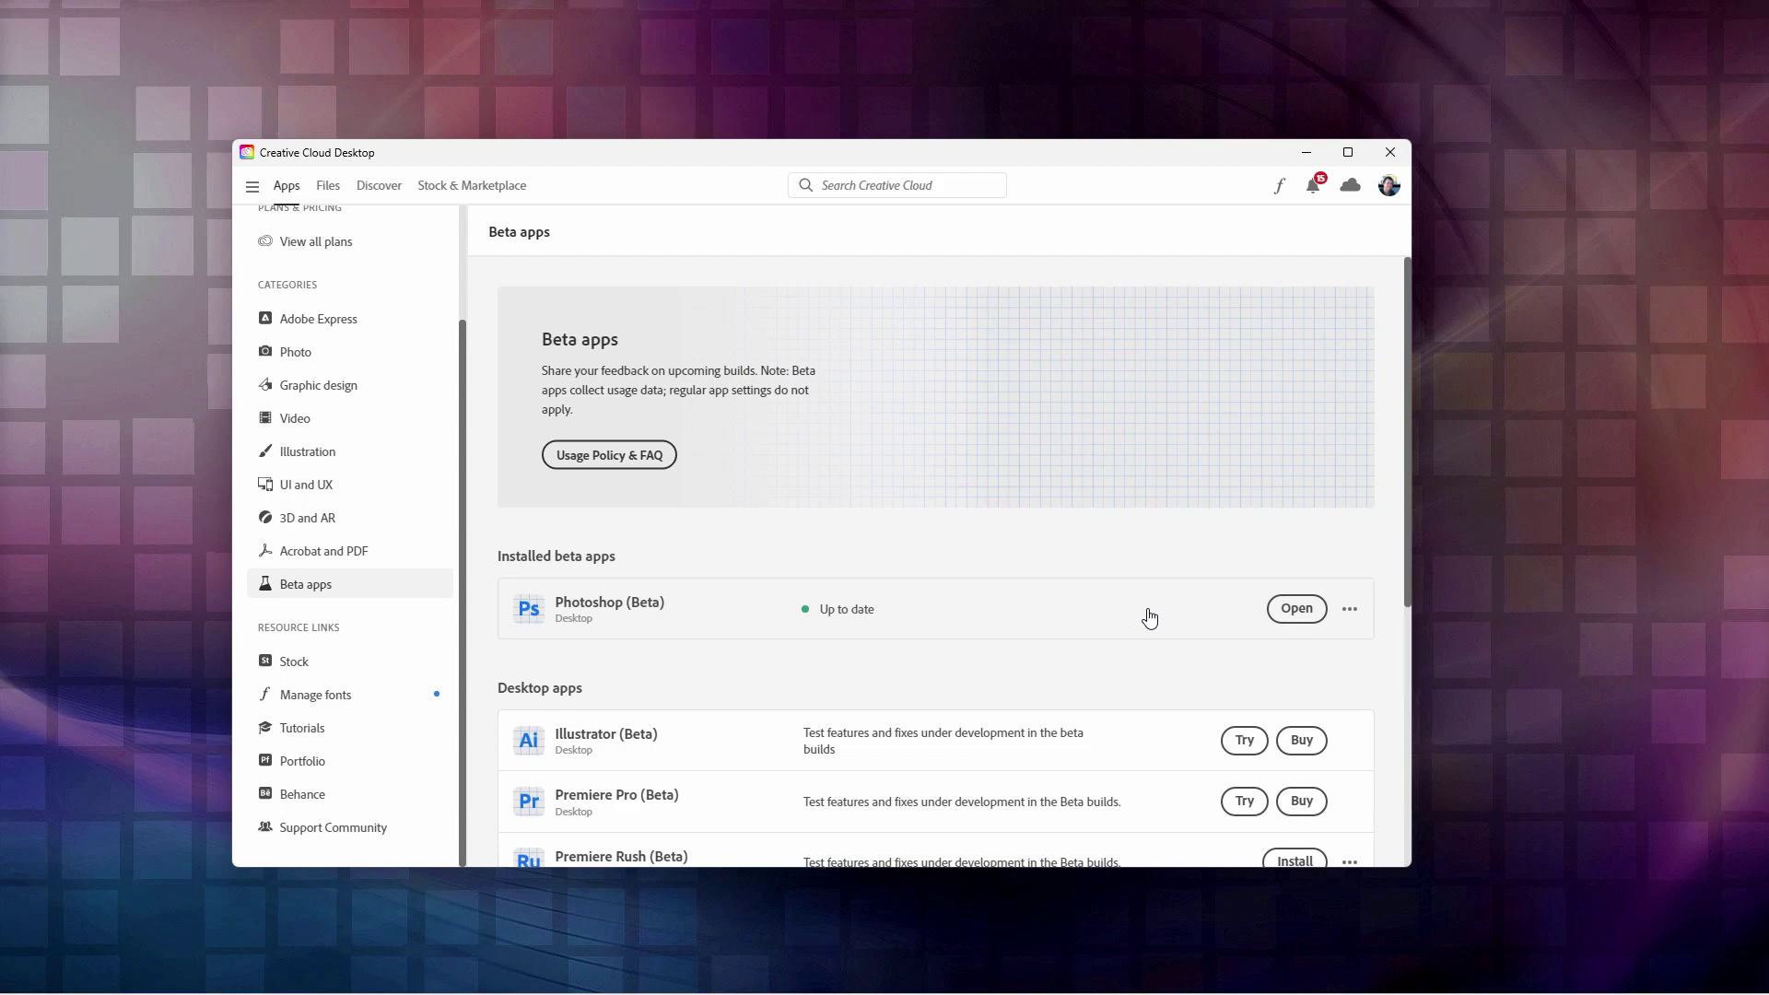
pyautogui.click(1350, 612)
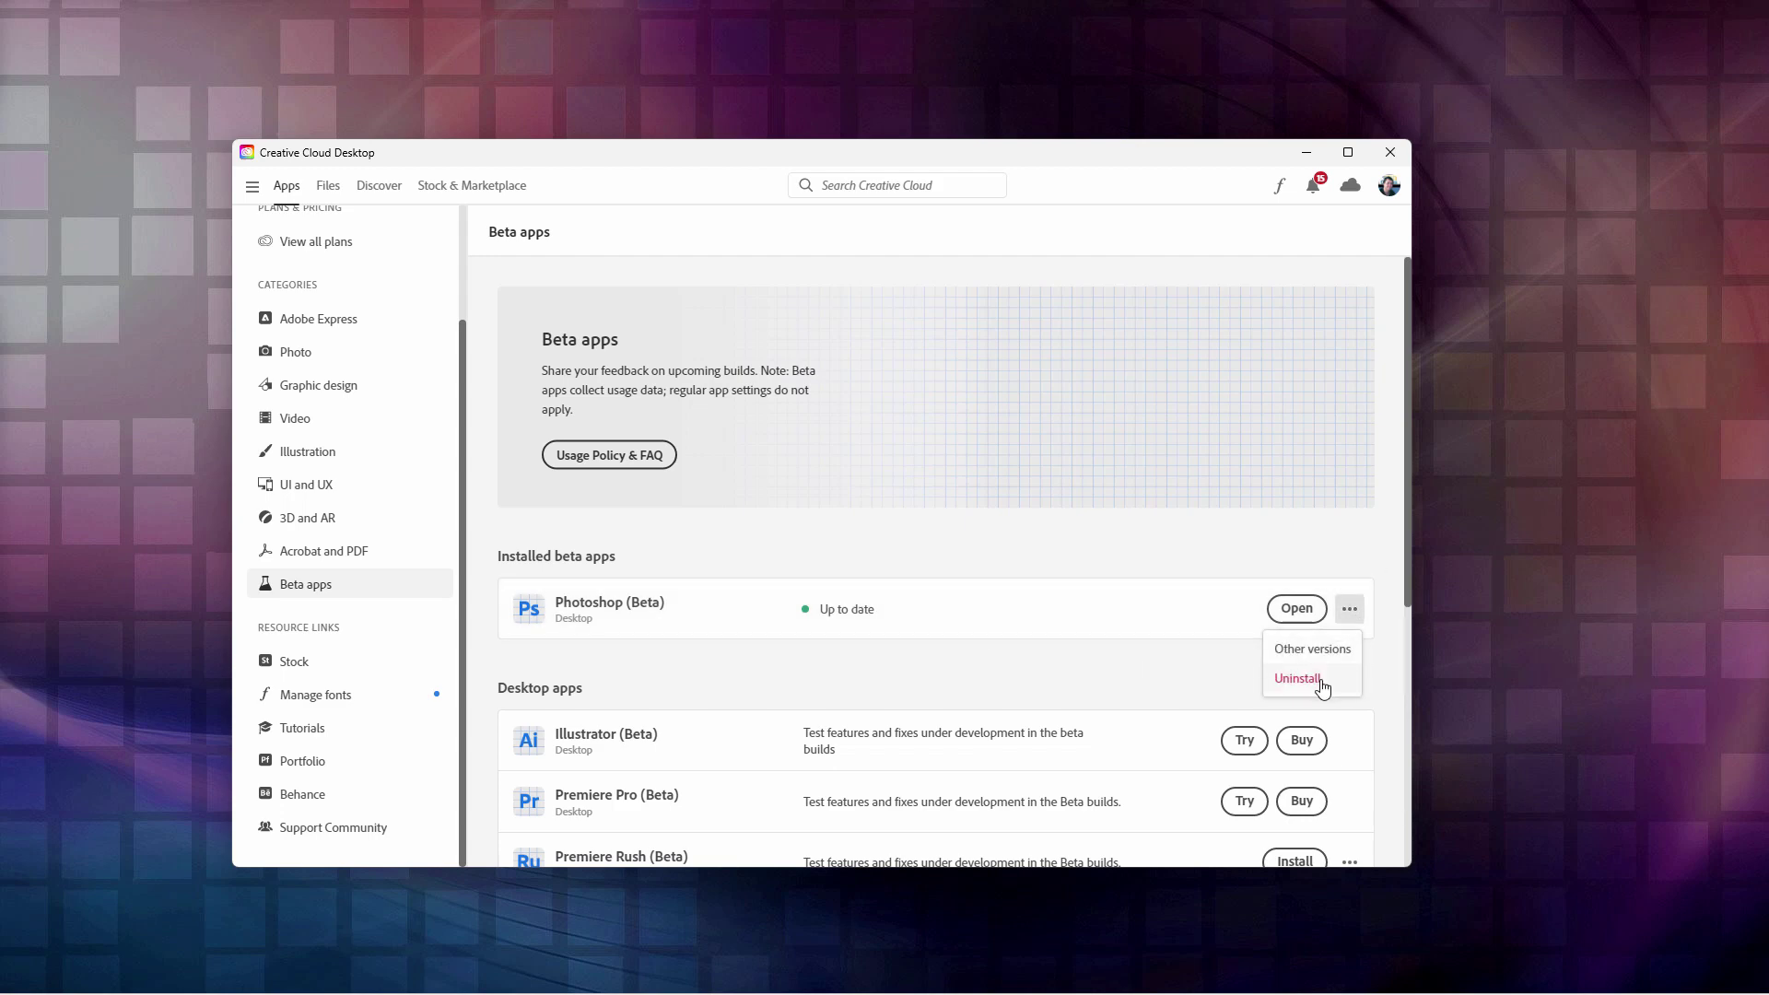
pyautogui.click(1013, 624)
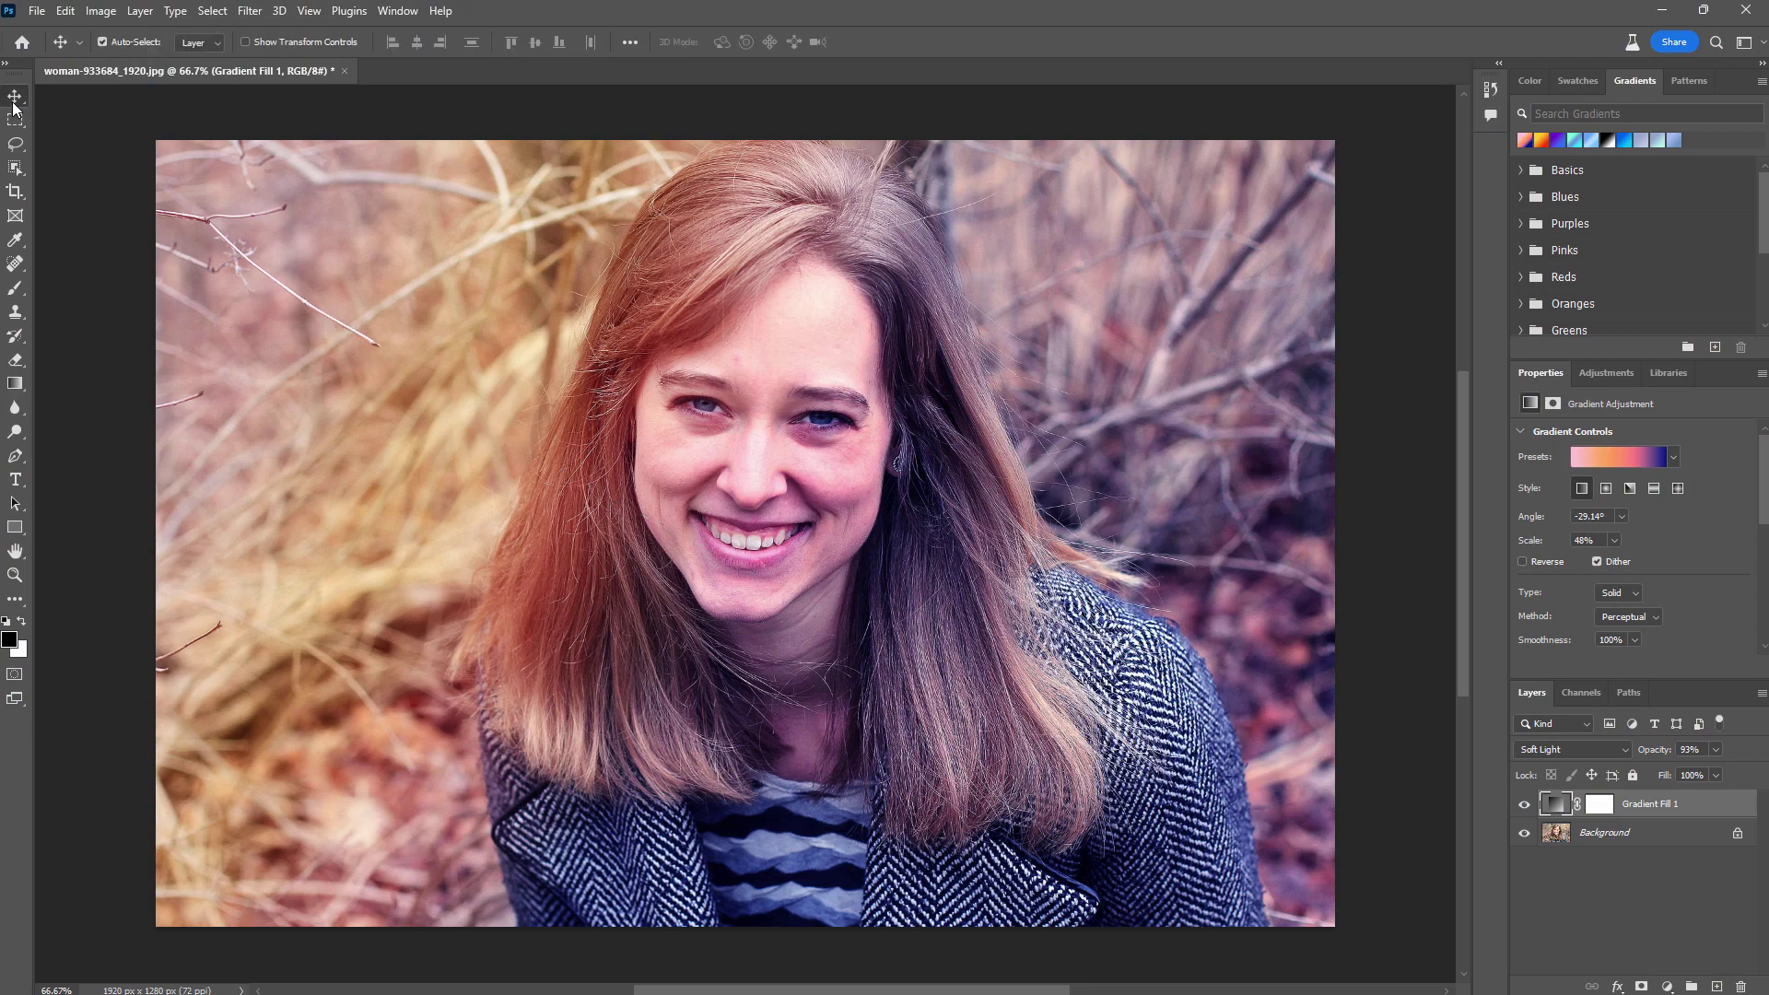
# In Photoshop (Beta), save the gradient-tinted portrait as the layered Photoshop file woman-933684_1920.psd in the Pixabay folder
pyautogui.click(36, 13)
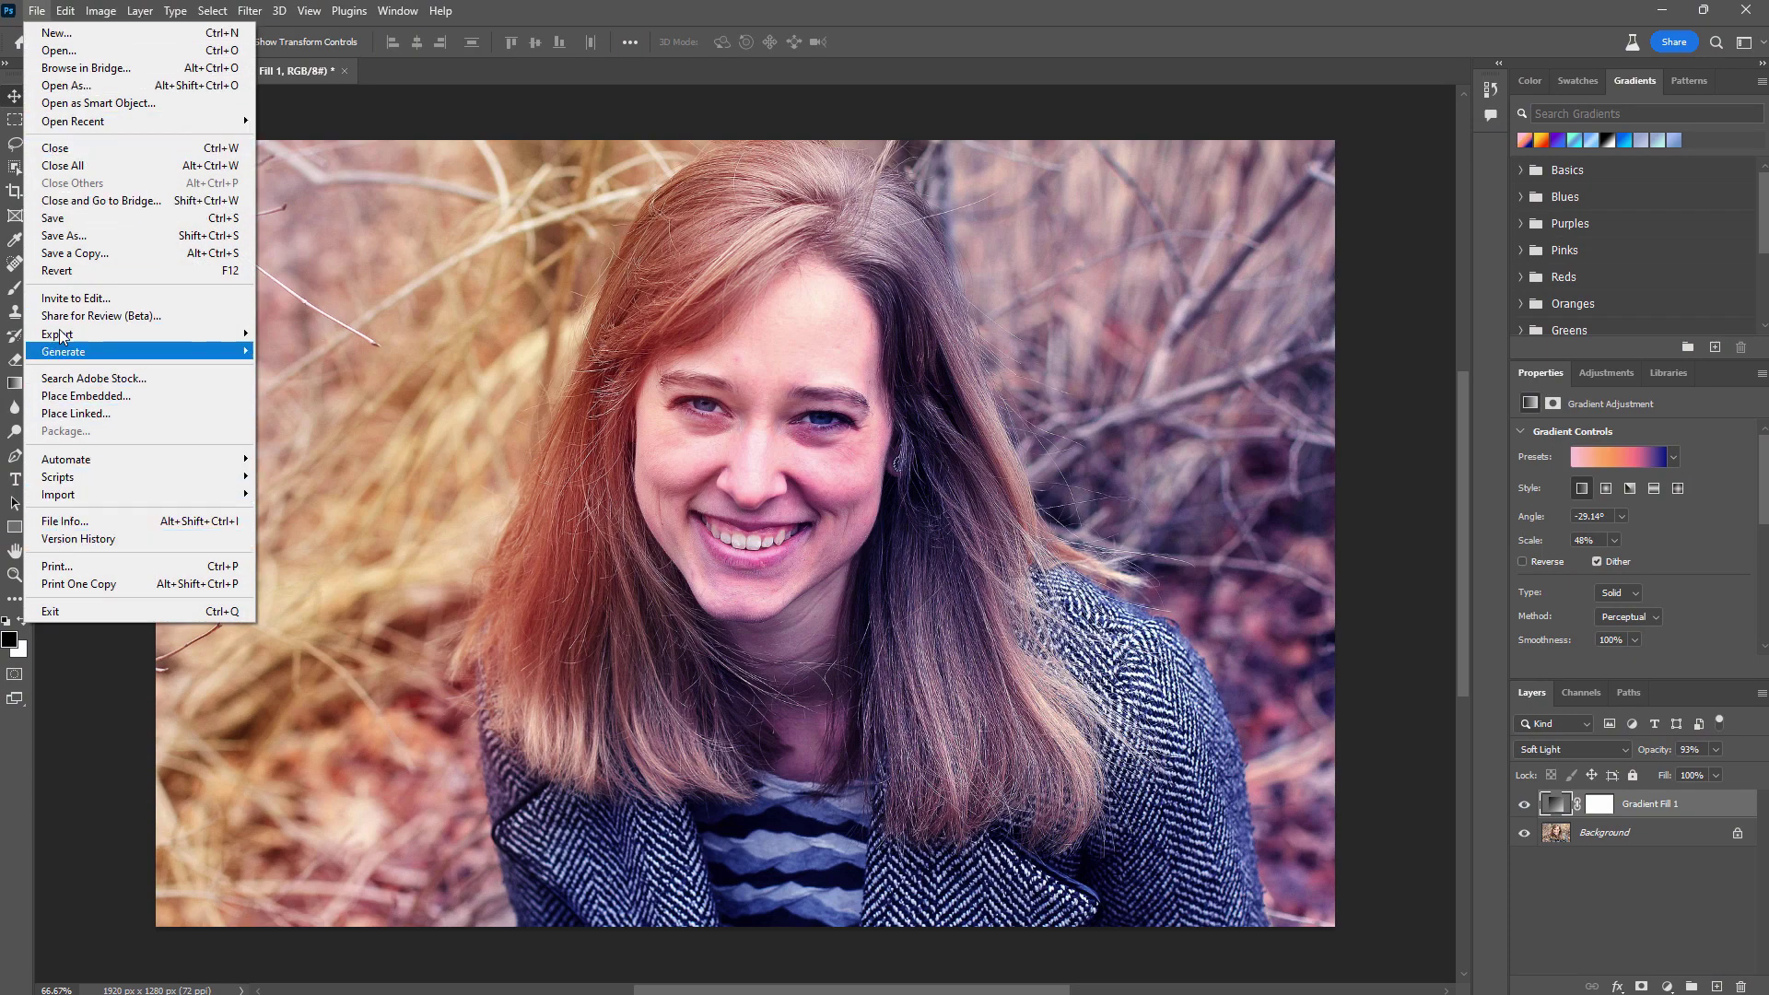
pyautogui.click(66, 235)
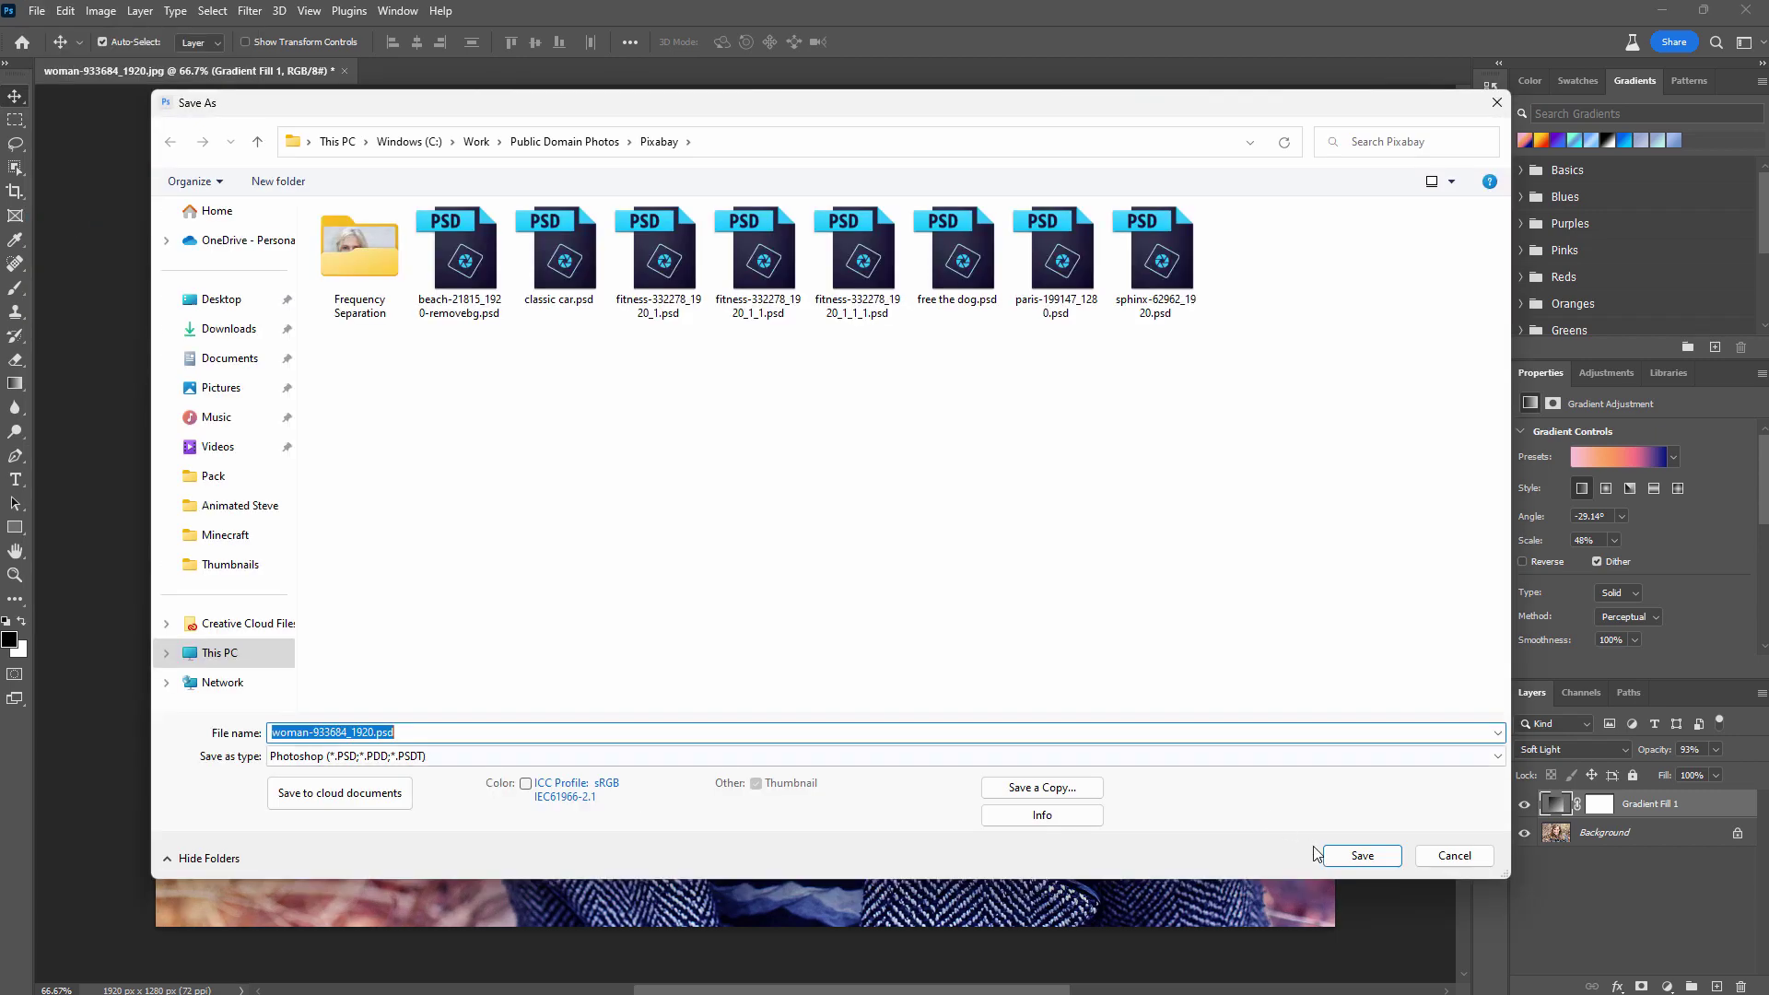
pyautogui.click(1345, 854)
pyautogui.click(1085, 289)
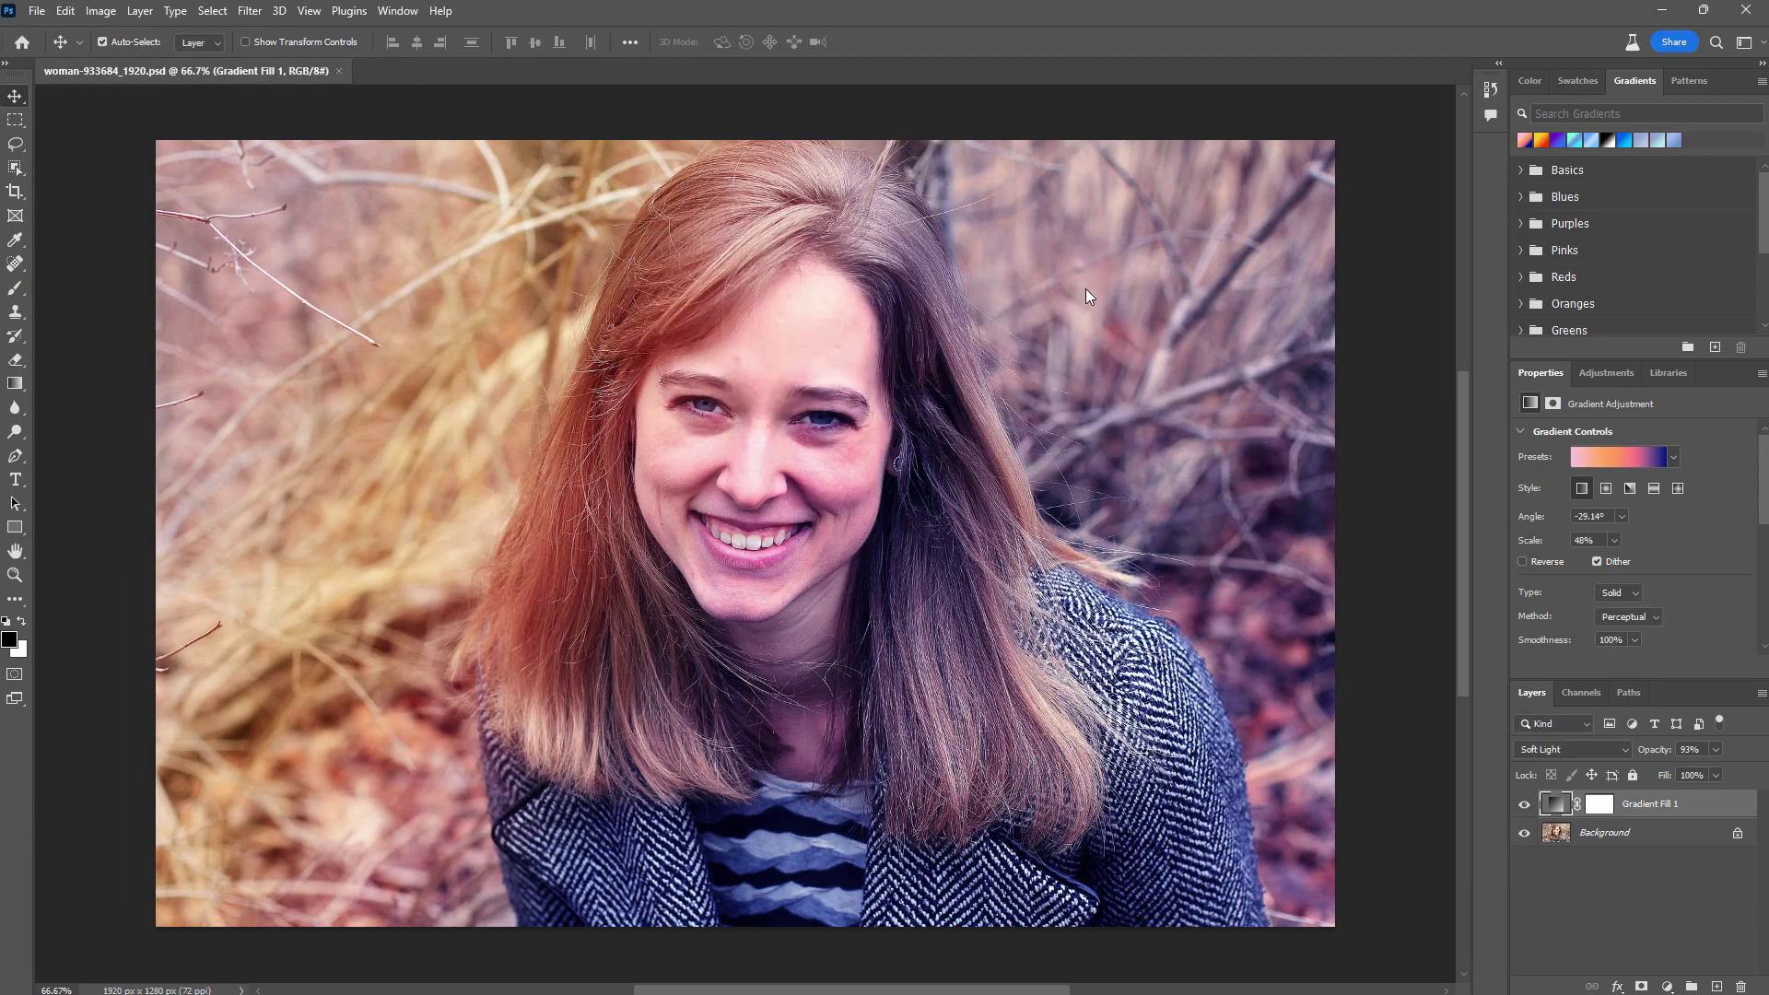